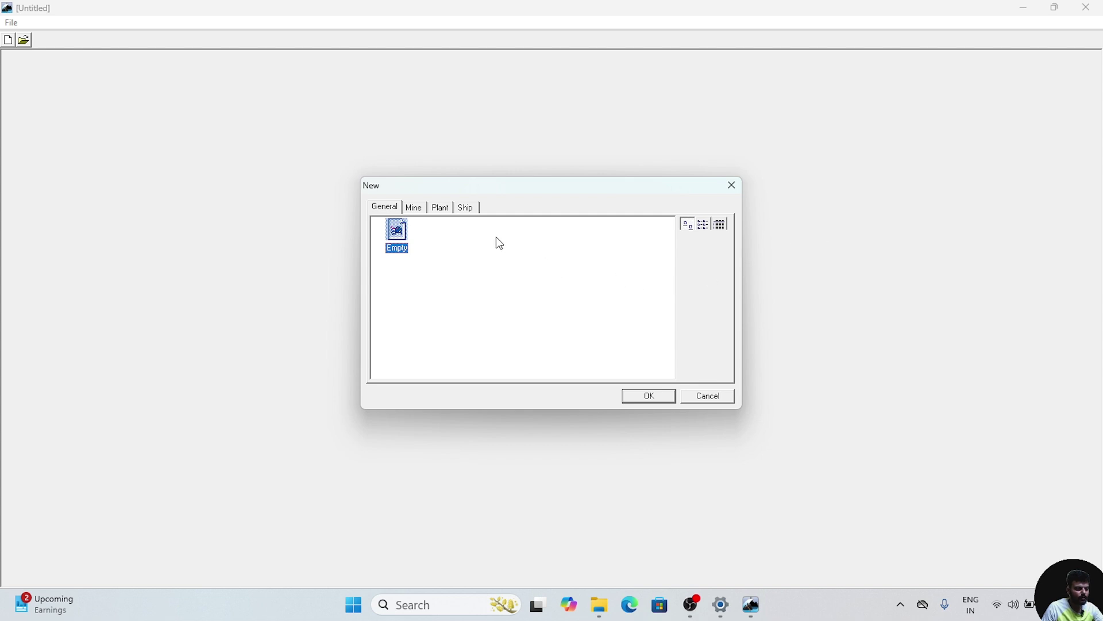
Create a new session from the Plant template with metric units.
click(442, 208)
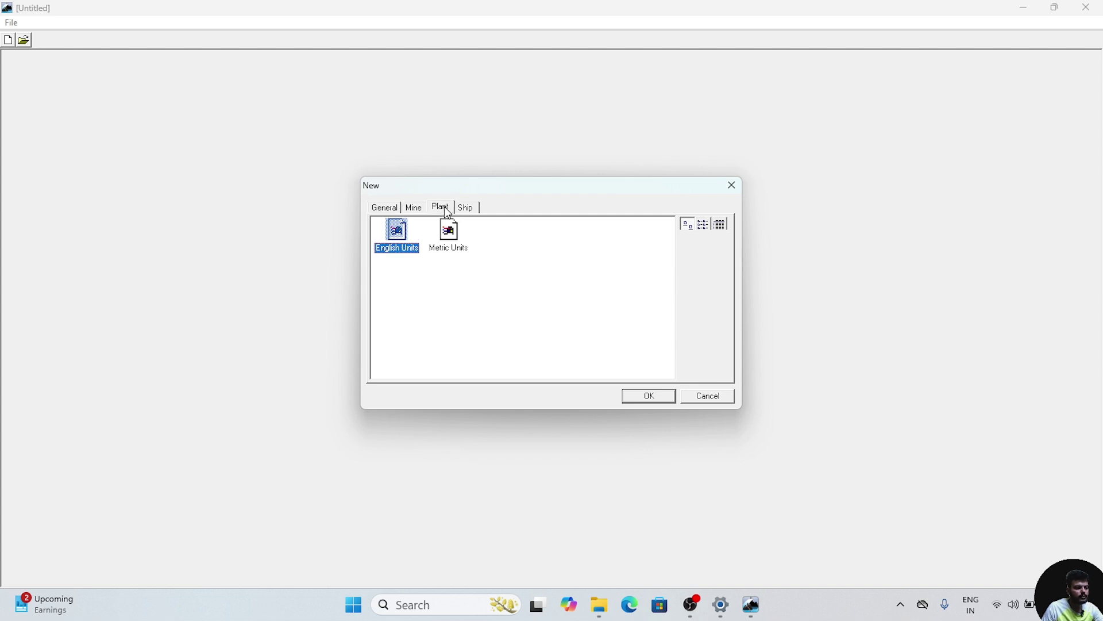
click(452, 235)
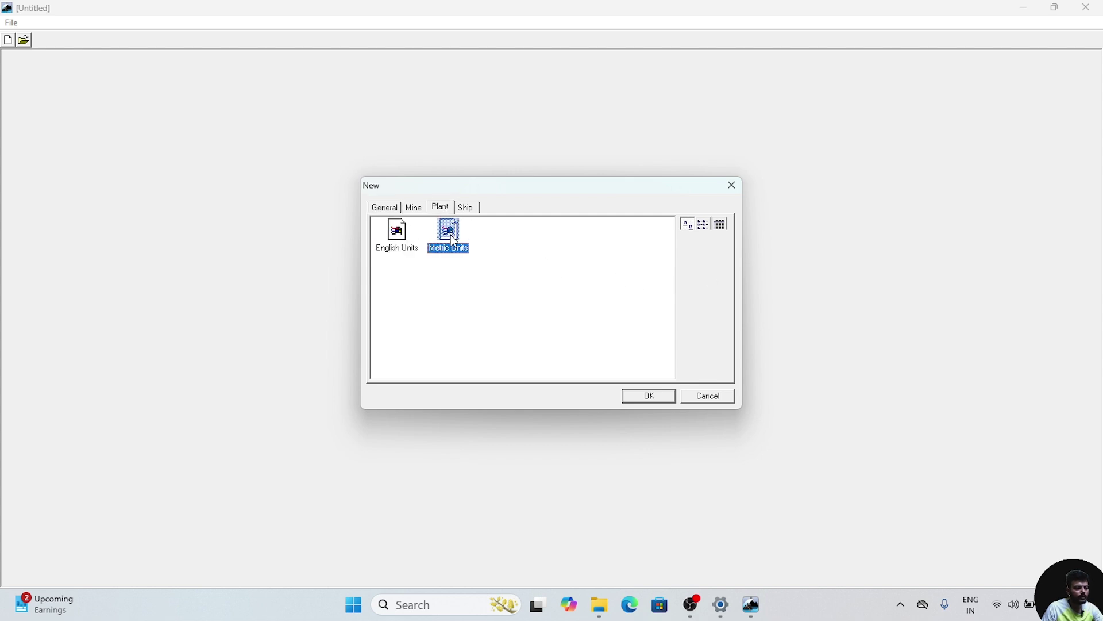
click(648, 397)
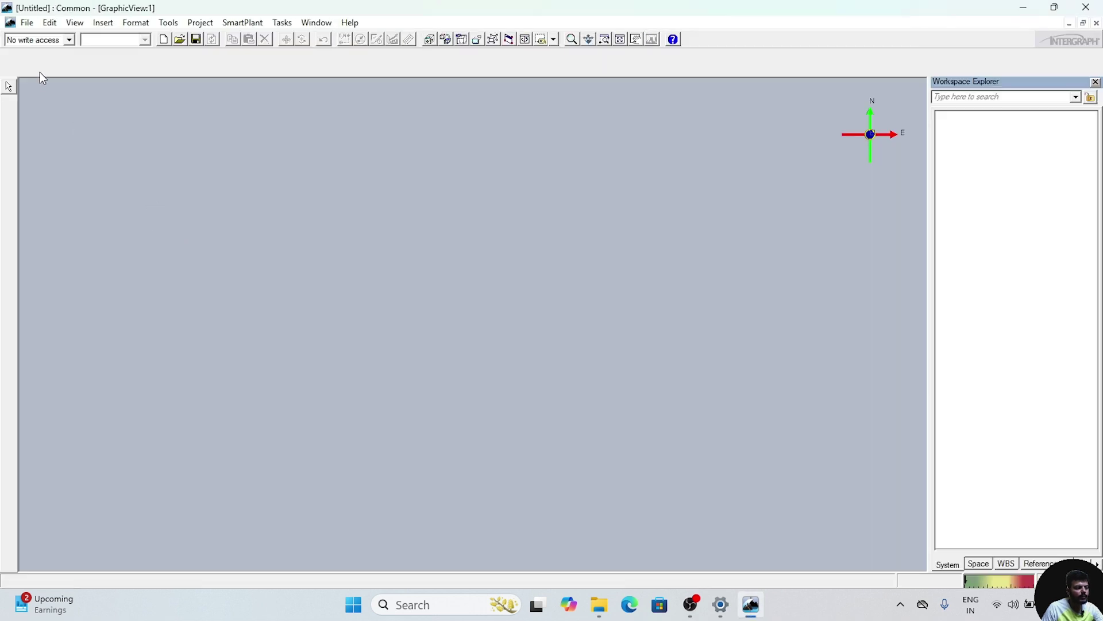
Define the workspace for the SITE model using the SP3D TUT filter from My Filters.
click(27, 22)
click(114, 166)
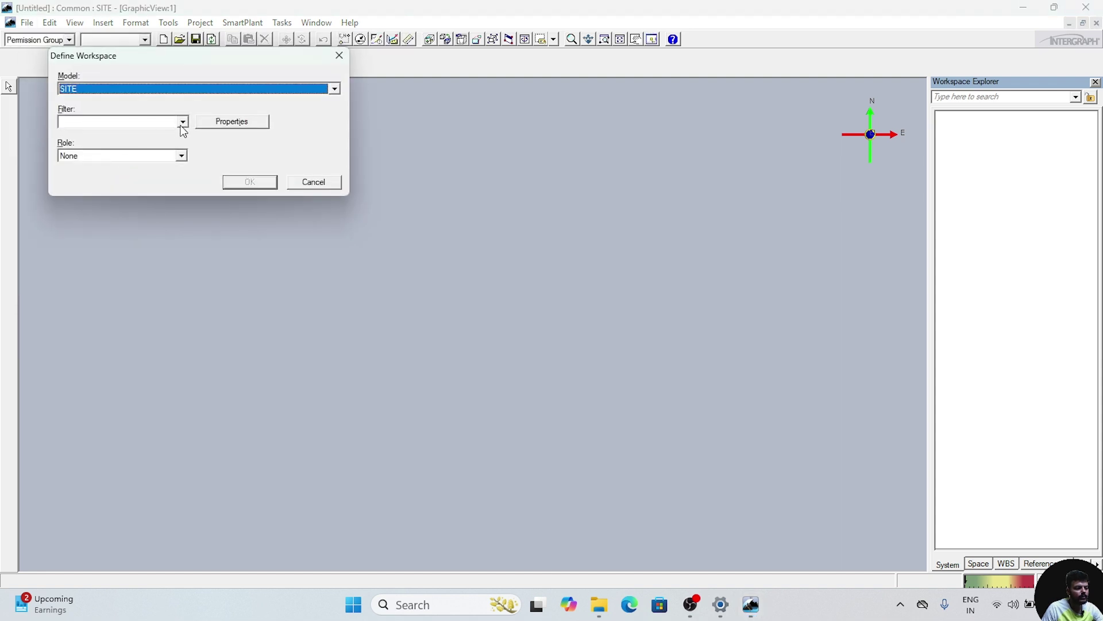
click(182, 122)
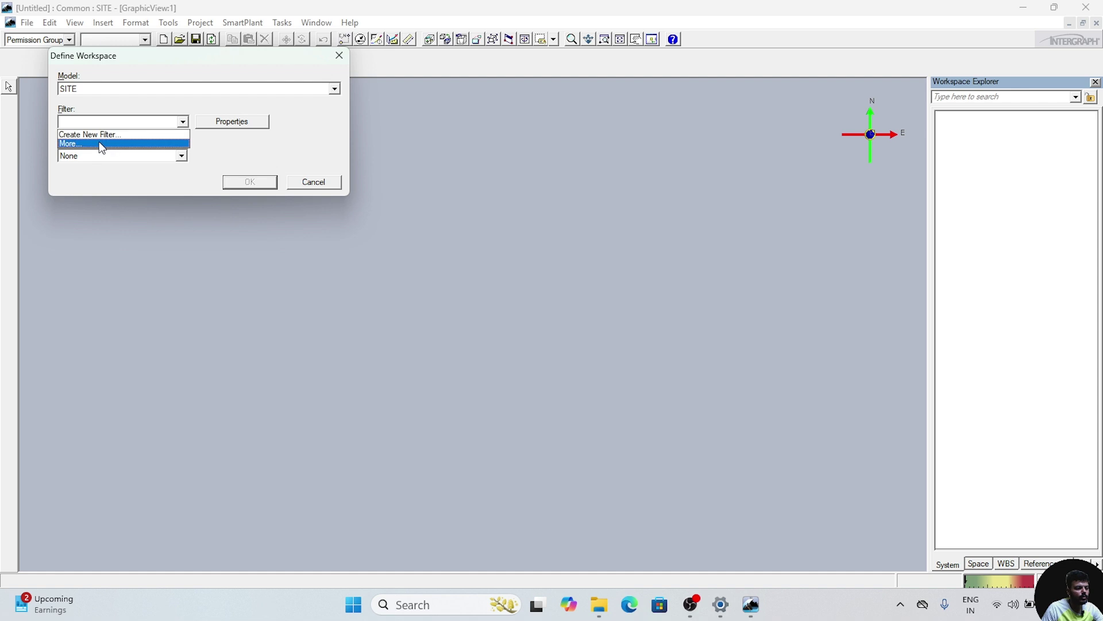
click(98, 143)
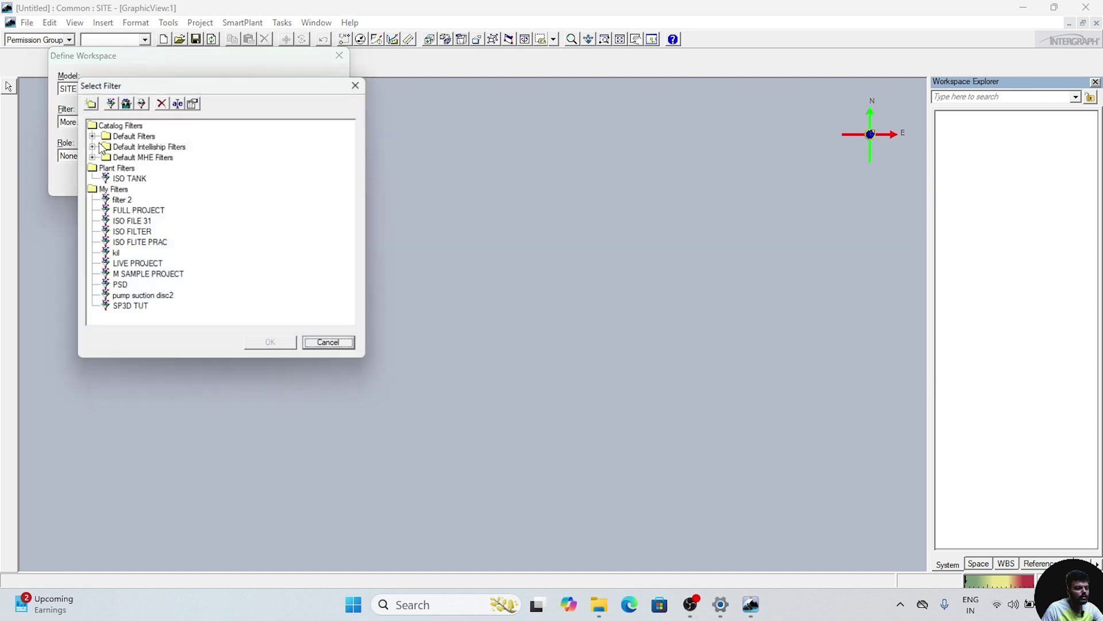
click(132, 311)
click(274, 348)
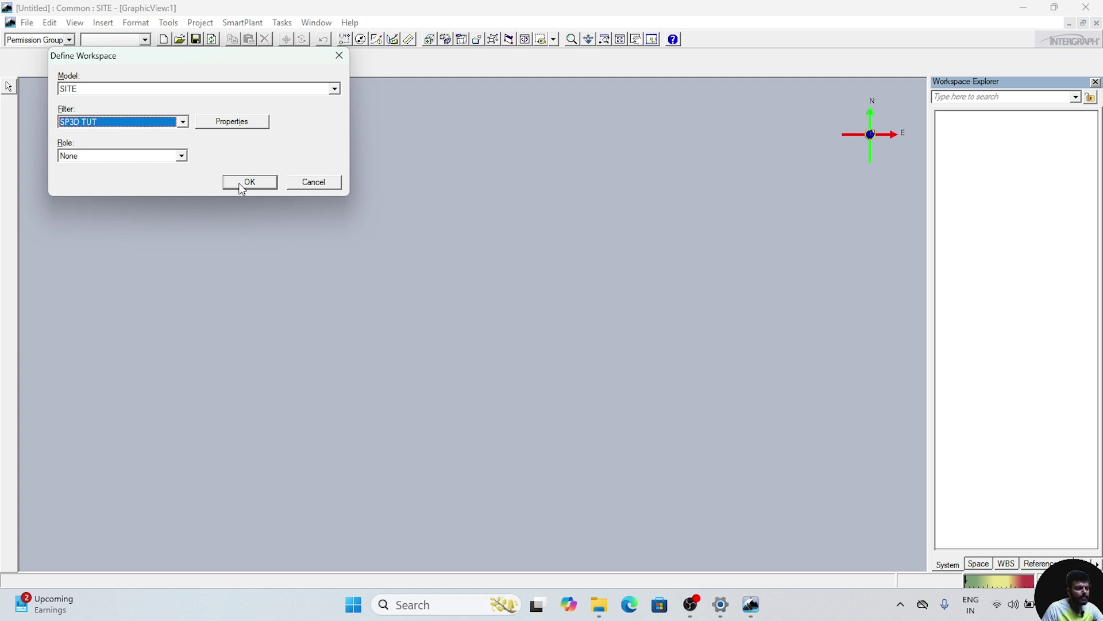
click(249, 182)
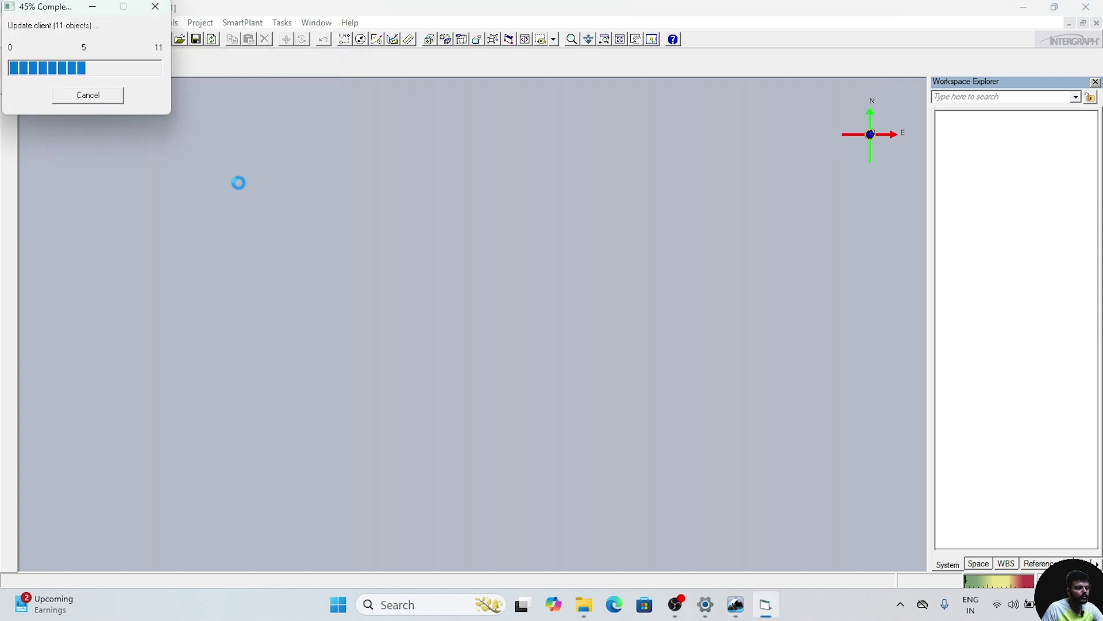
Expand the system hierarchy under SP3D AREA and EQP UNIT down to the component shapes of equipment D1201.
scroll(441, 271, down, 4)
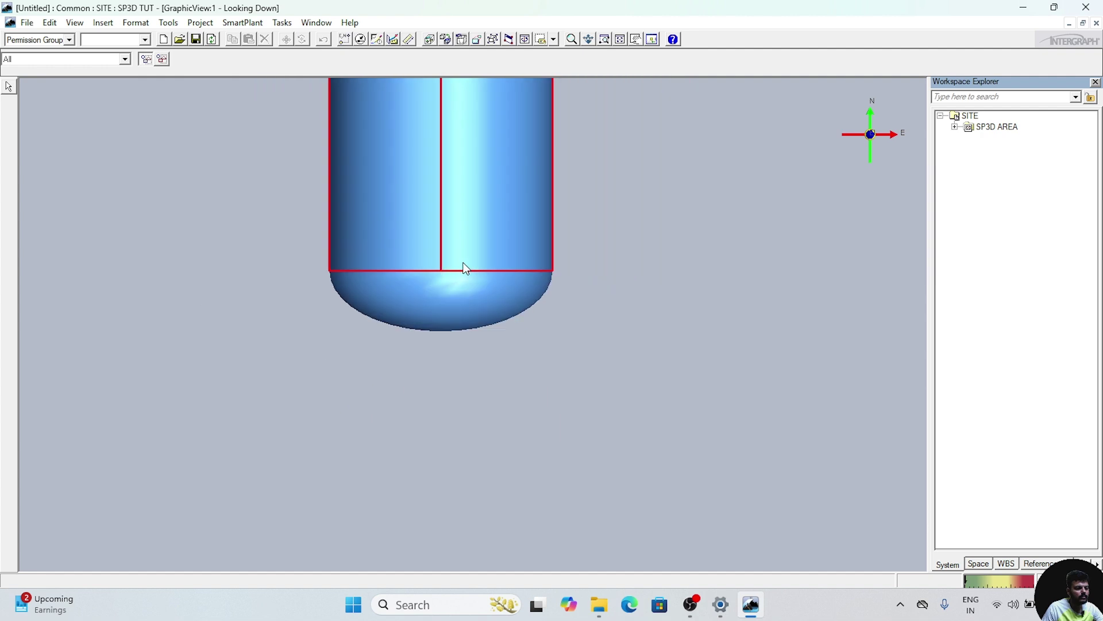
scroll(654, 241, down, 3)
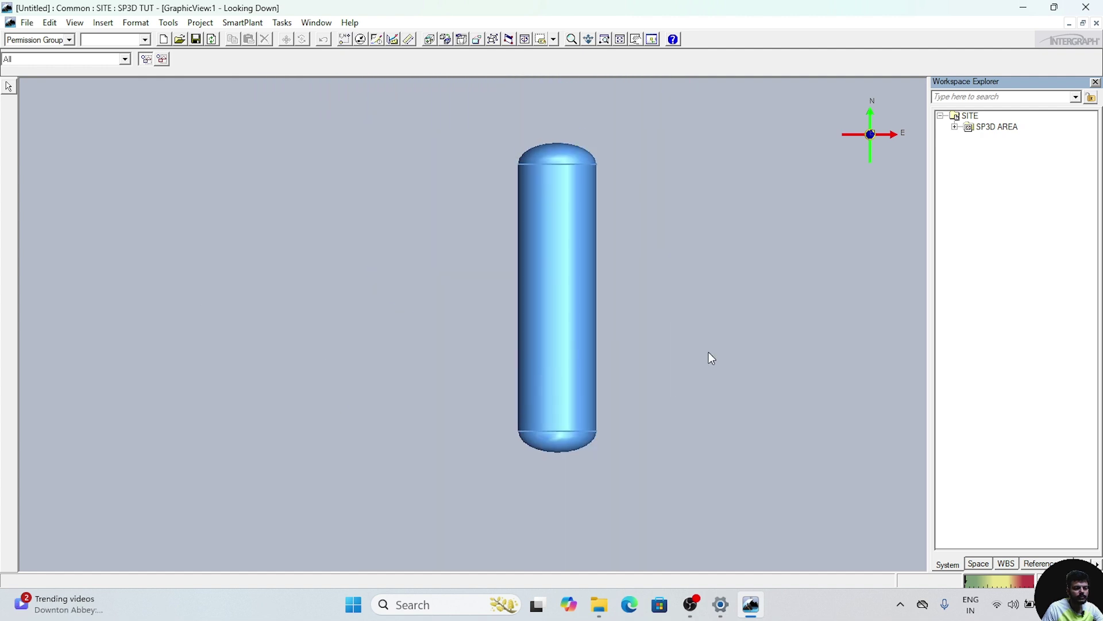
click(955, 127)
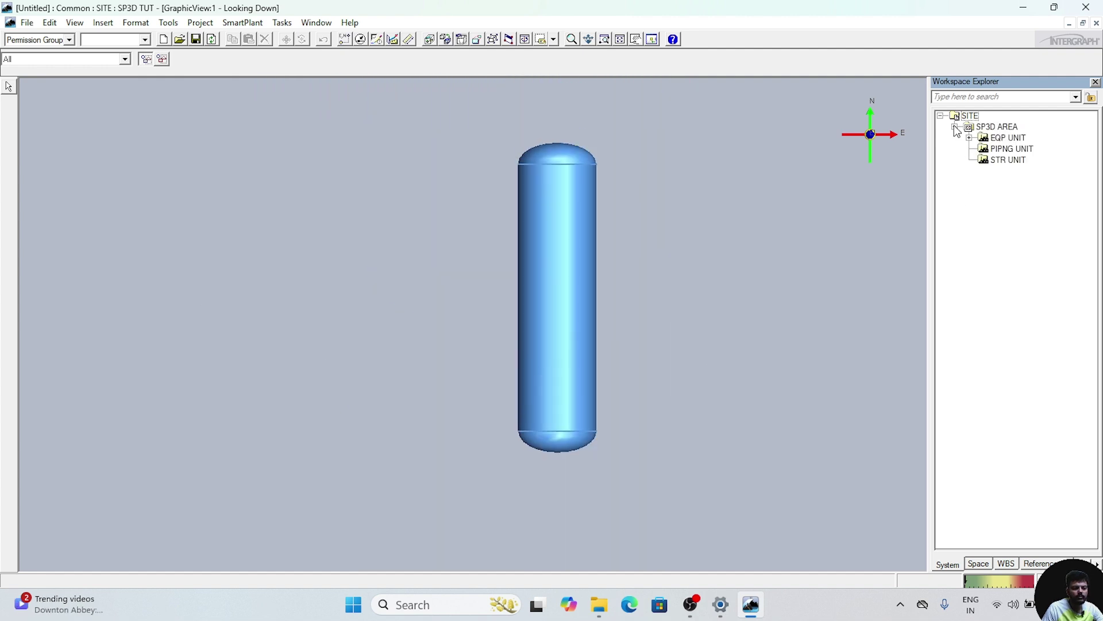
click(969, 138)
click(984, 148)
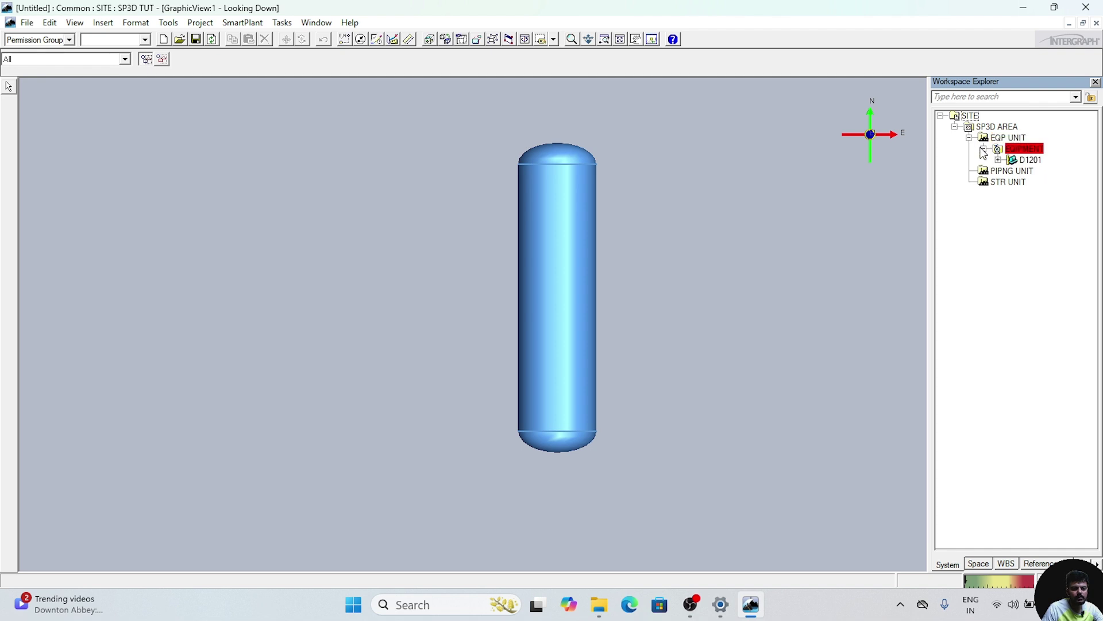
click(999, 161)
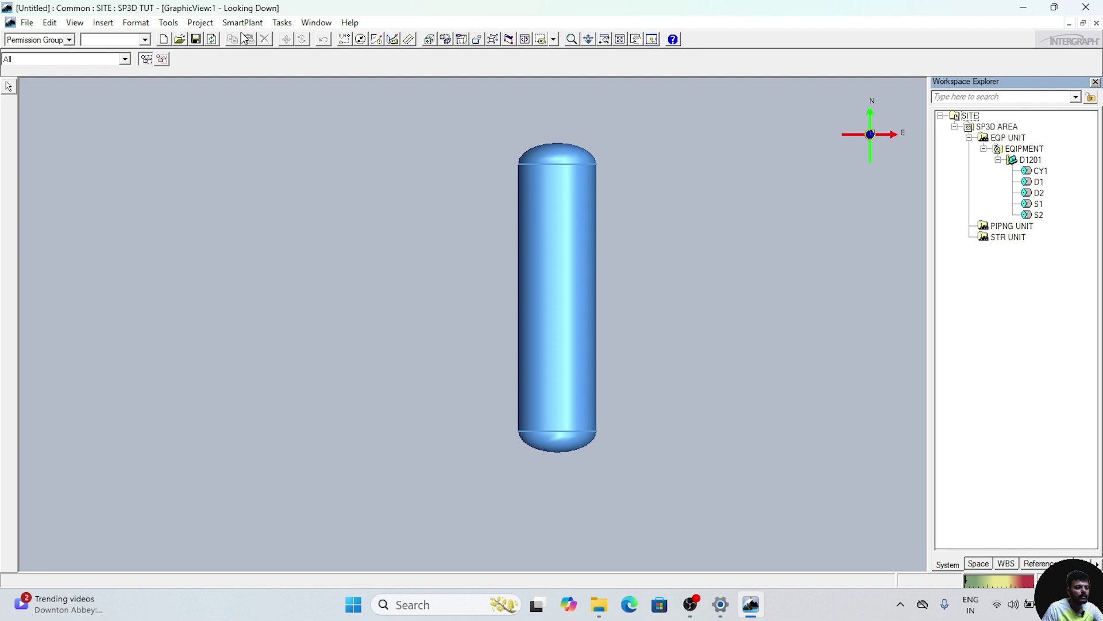
Switch to the Equipment and Furnishings task and set the graphic view to look east at the vessel.
click(282, 24)
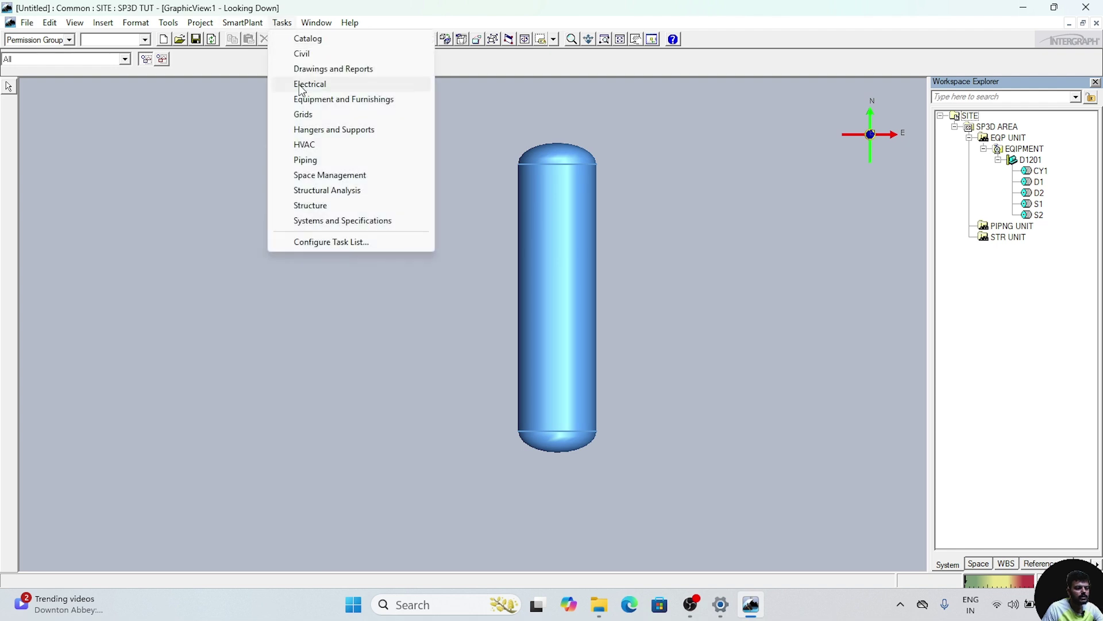
click(306, 100)
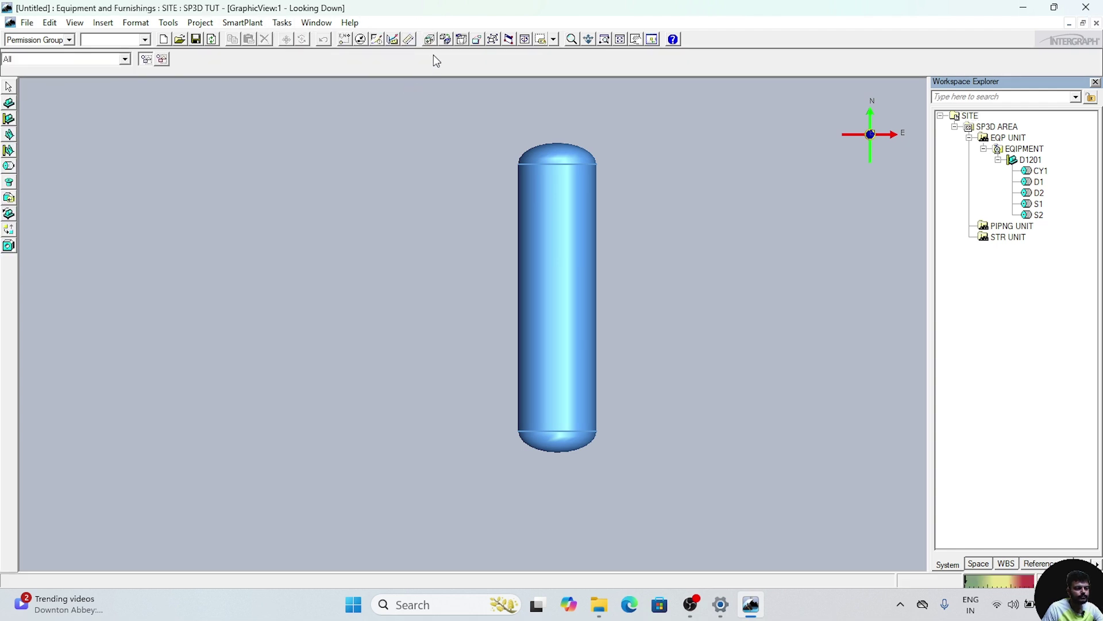
click(493, 39)
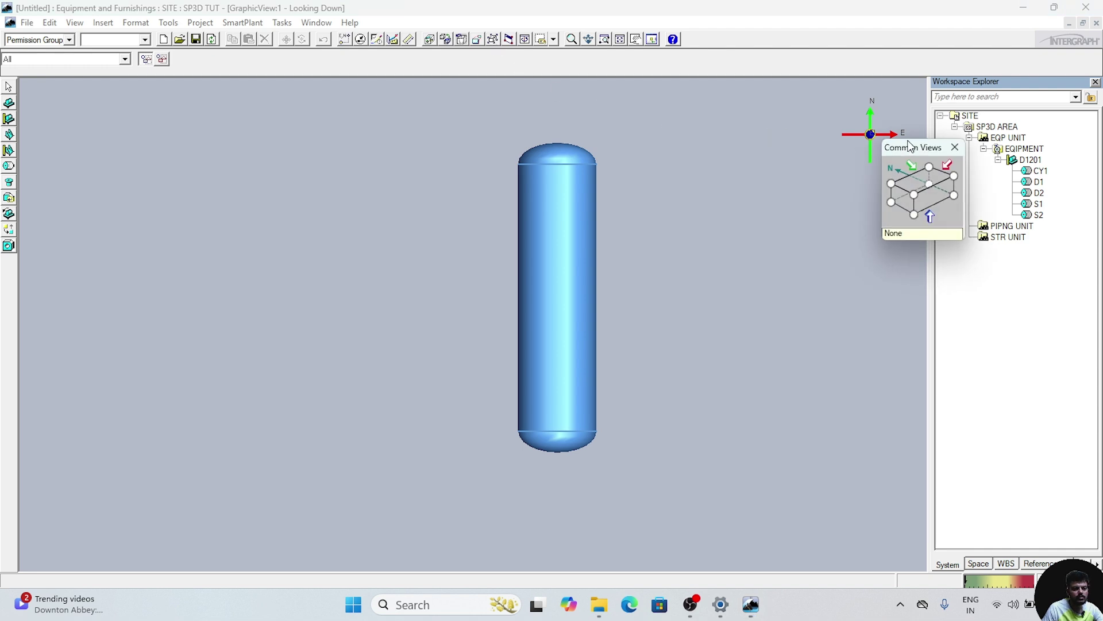
drag(911, 147, 850, 379)
click(842, 438)
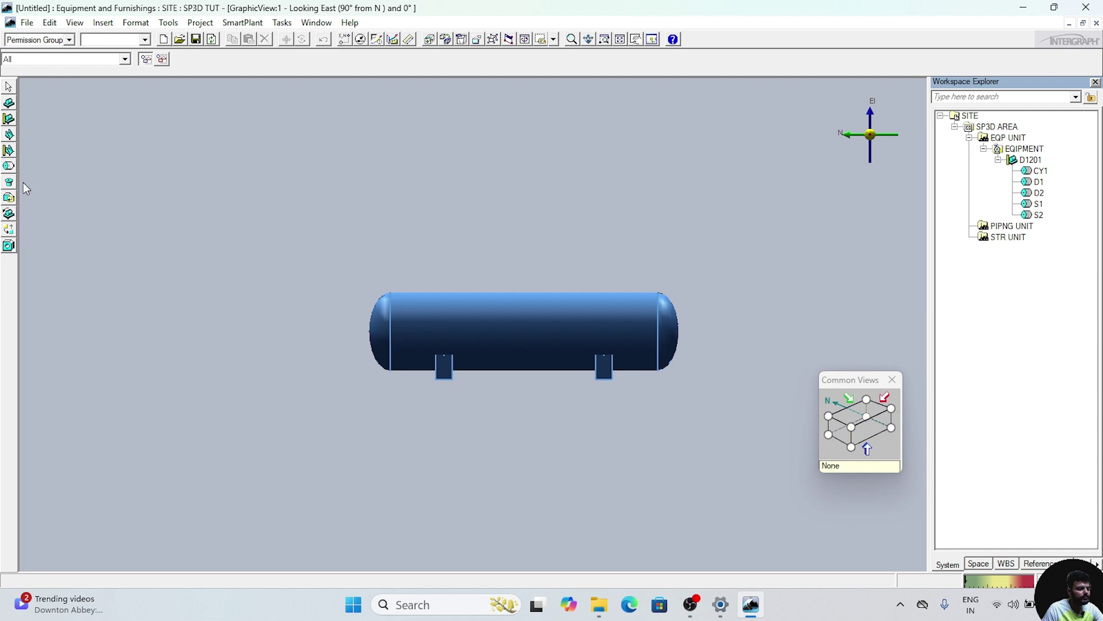
Display the Shapes palette and place it and the common views palette clear of the vessel.
click(9, 166)
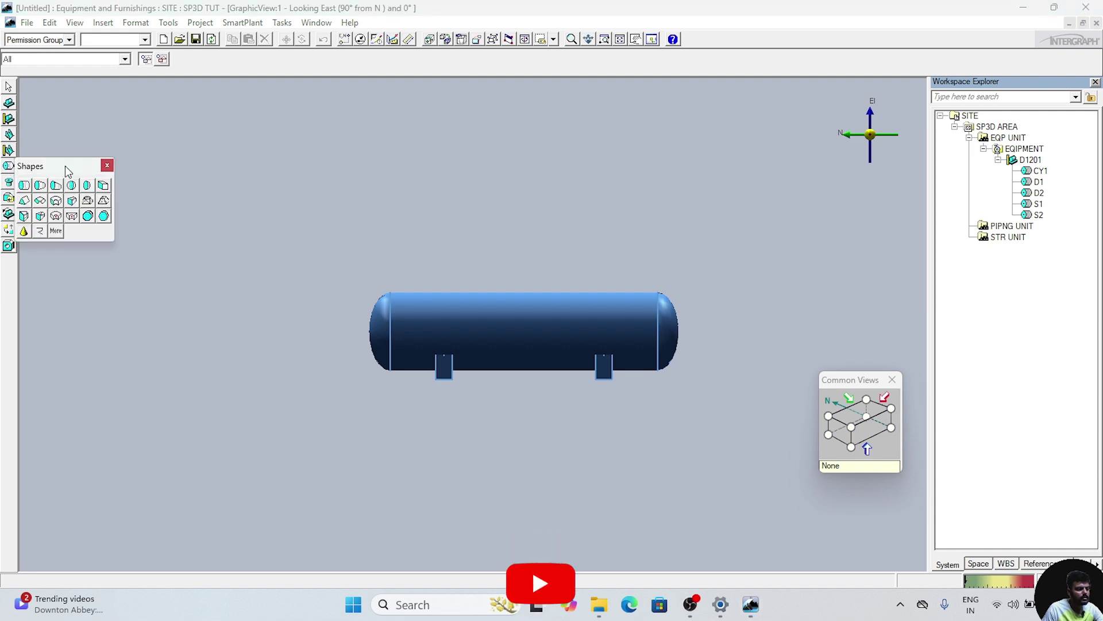
drag(70, 171, 729, 468)
drag(859, 380, 858, 432)
scroll(614, 366, up, 3)
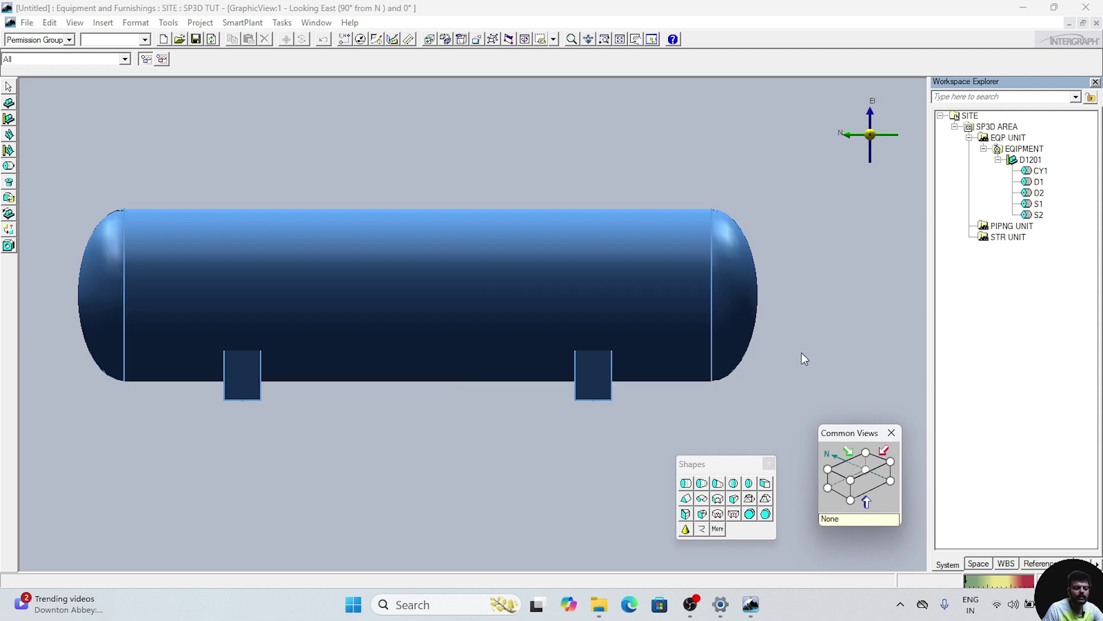
scroll(815, 349, down, 3)
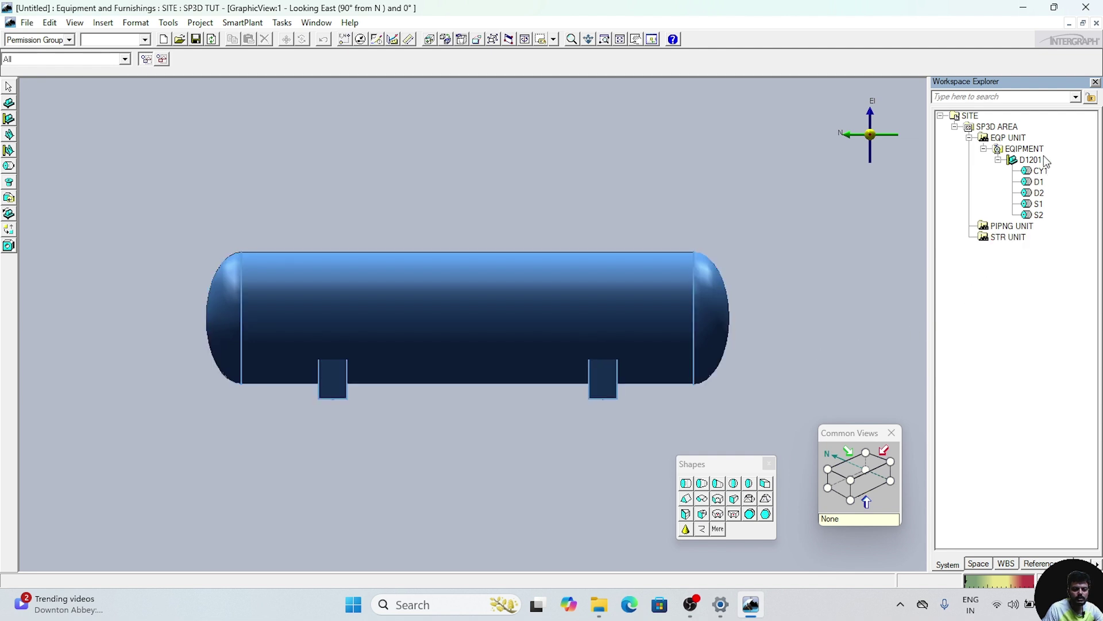
Start adding a curved platform shape to equipment D1201 and name it FP1.
click(1033, 163)
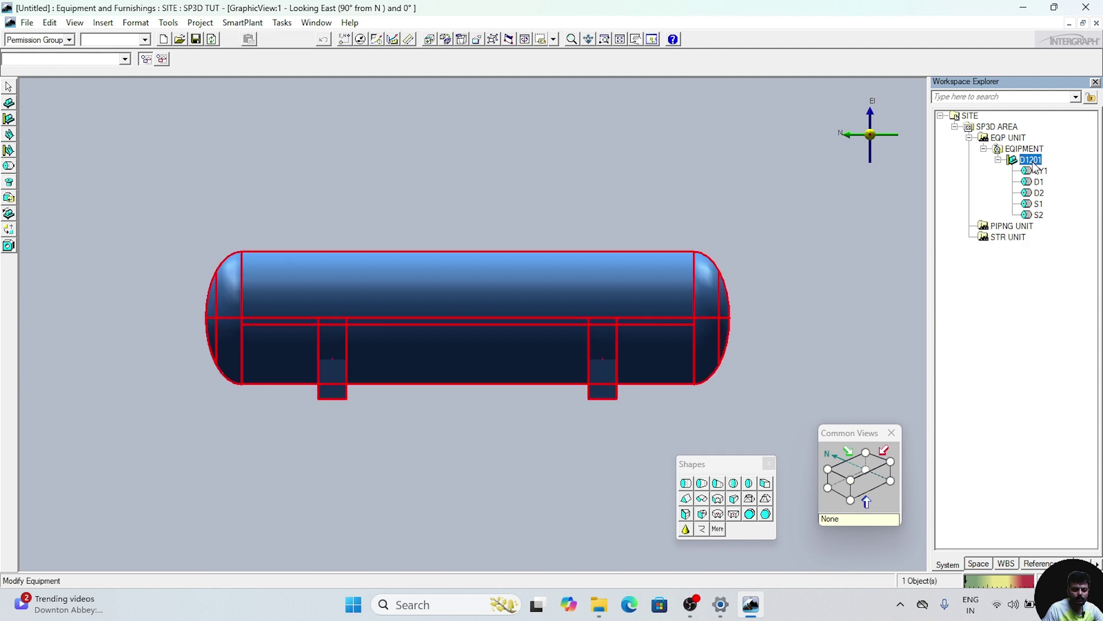
click(719, 515)
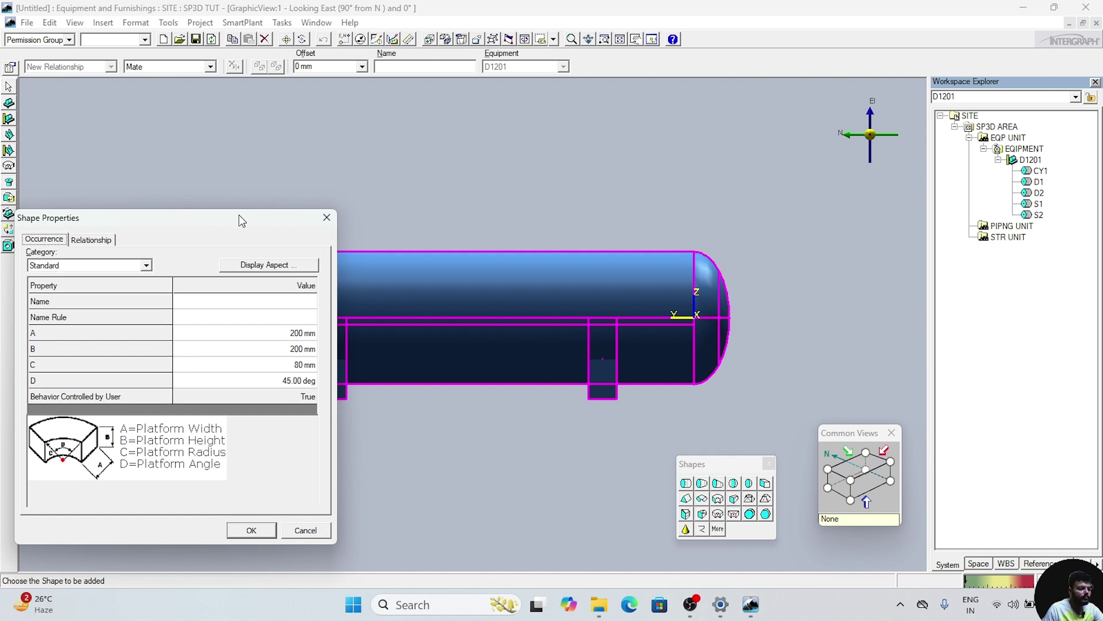
drag(242, 221, 484, 226)
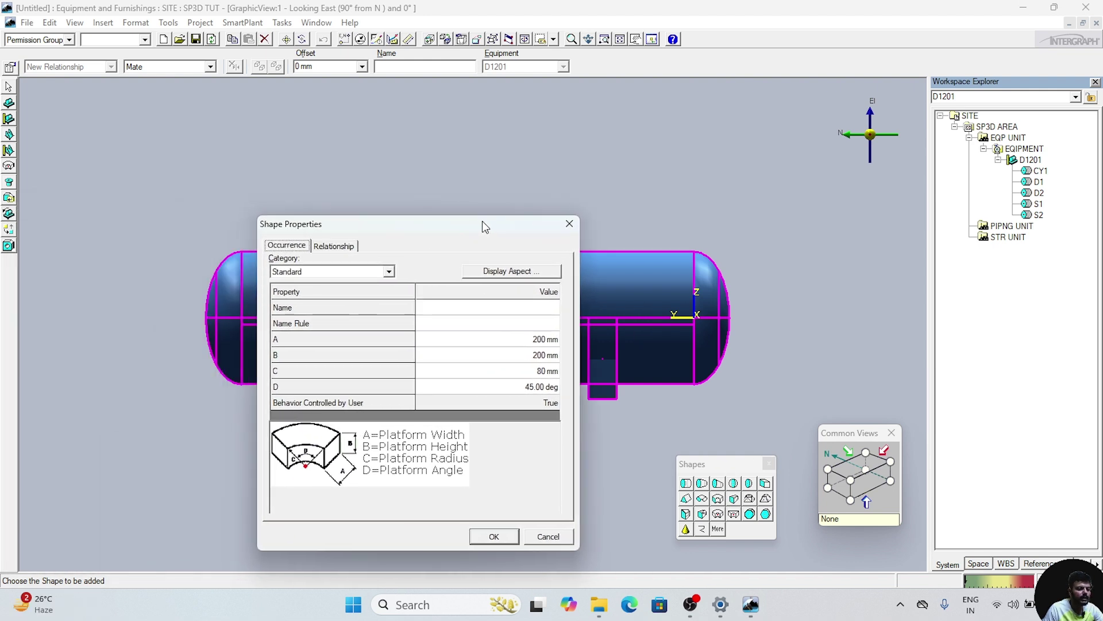
click(534, 308)
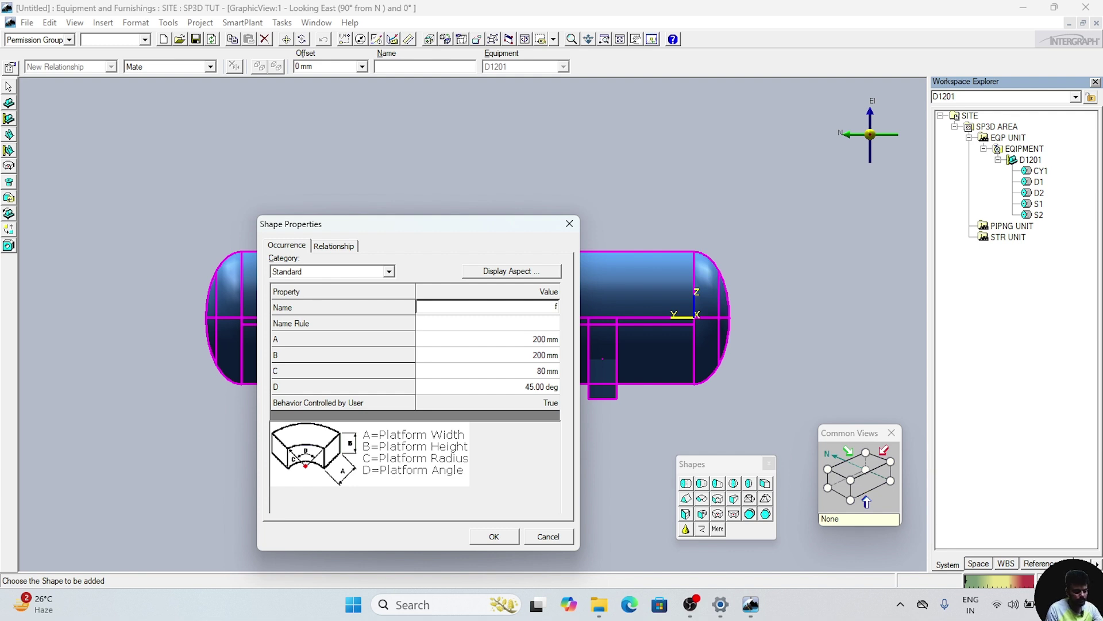
text(FP1)
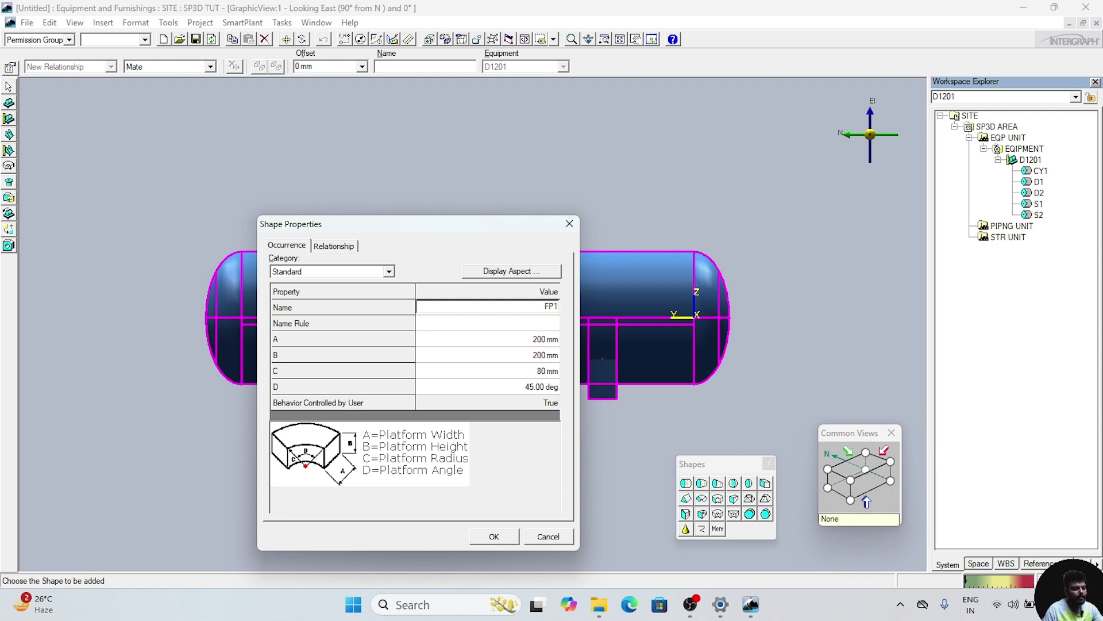
Set FP1's platform width to 40 mm, height to 400 mm, radius to 705 mm and angle to 120 degrees.
click(526, 343)
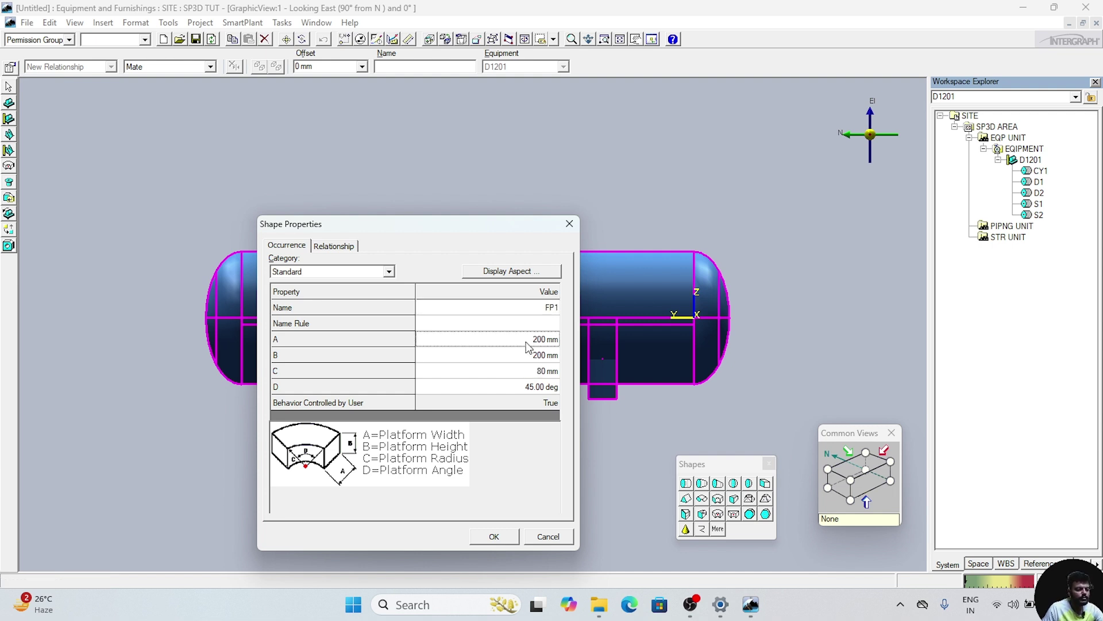
click(526, 344)
drag(475, 222, 481, 205)
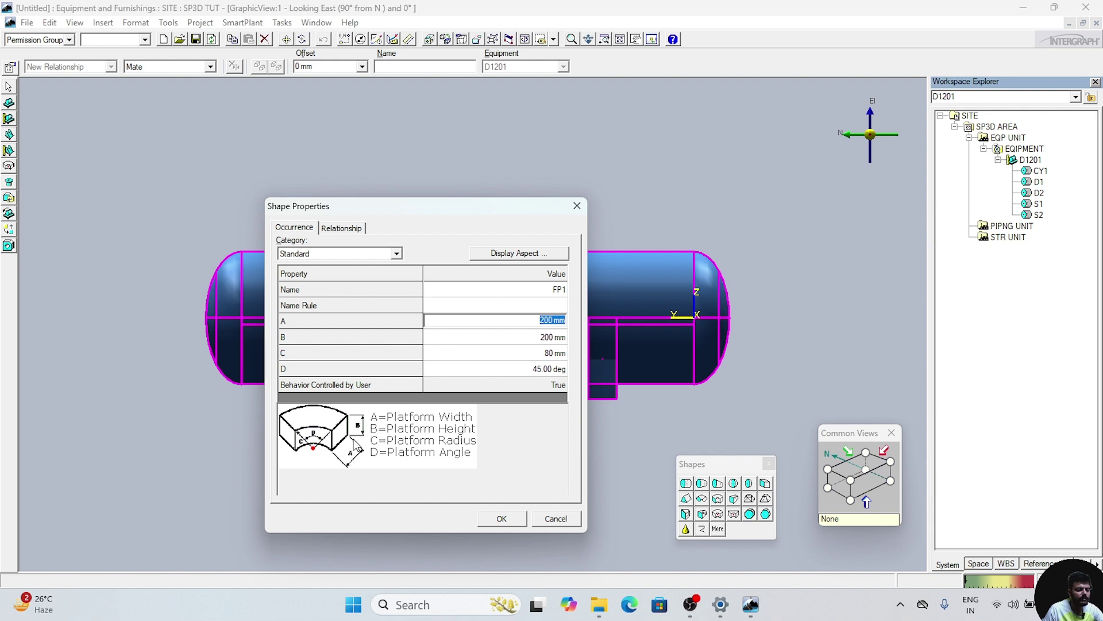
drag(475, 211, 395, 209)
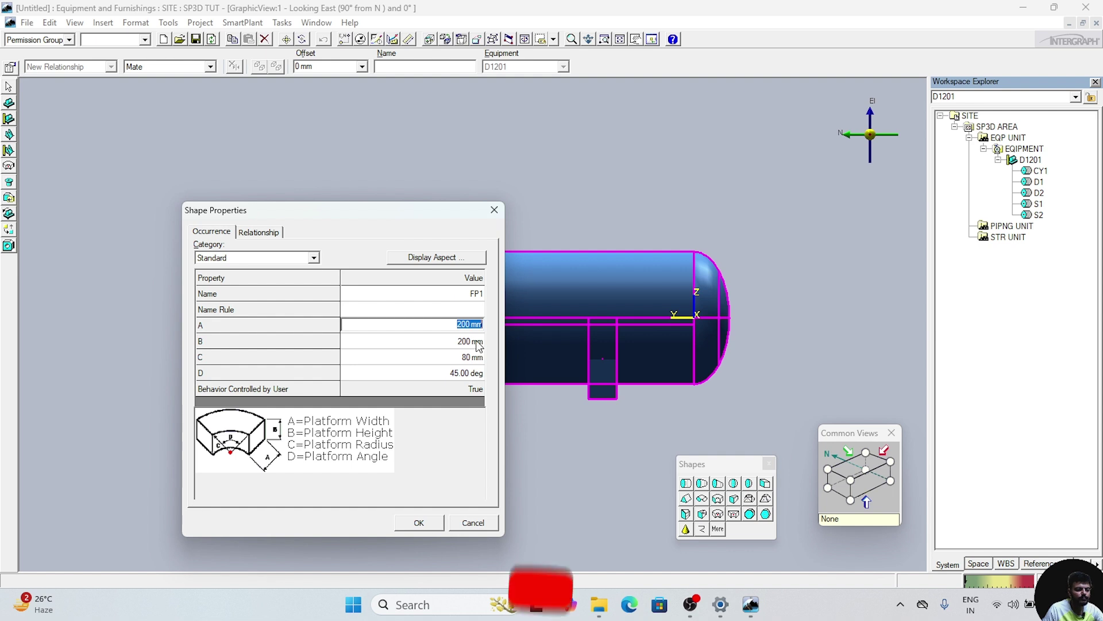
text(40)
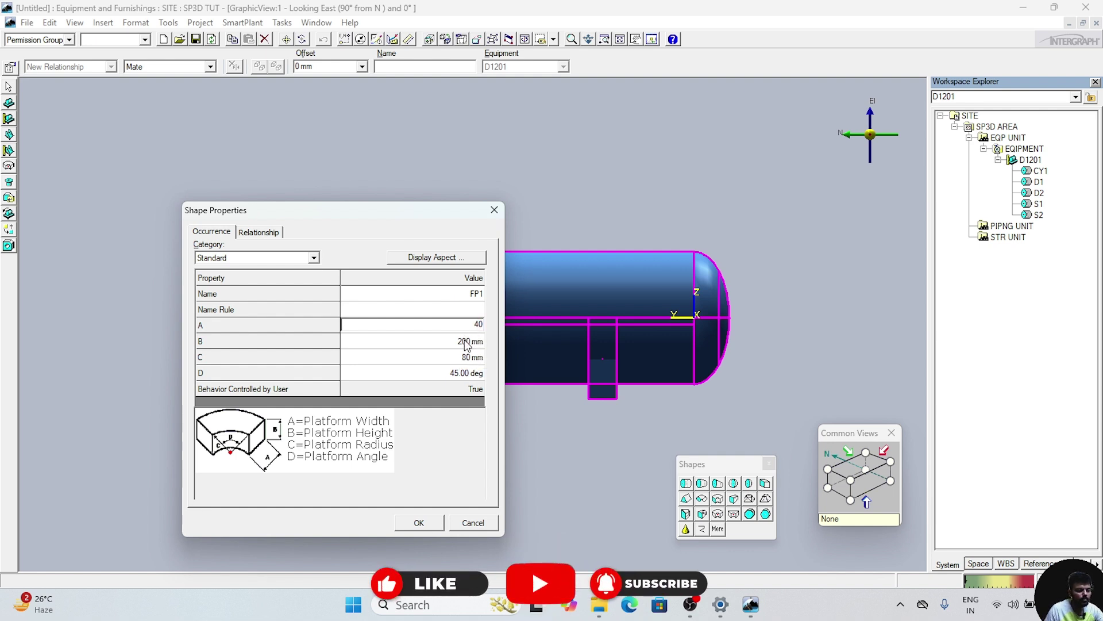
click(466, 340)
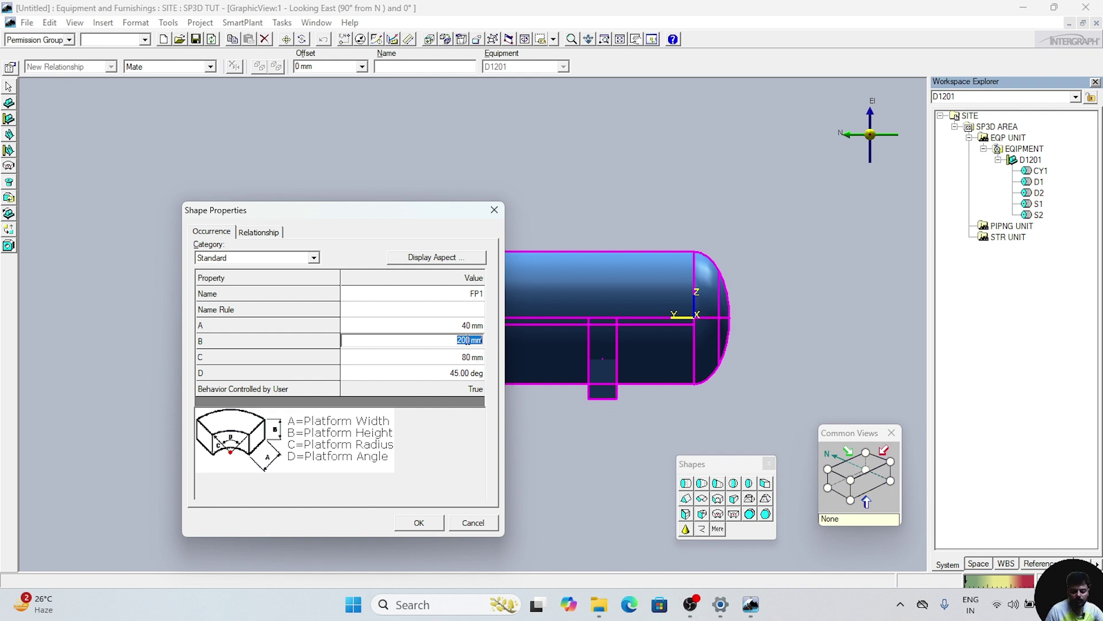
text(400)
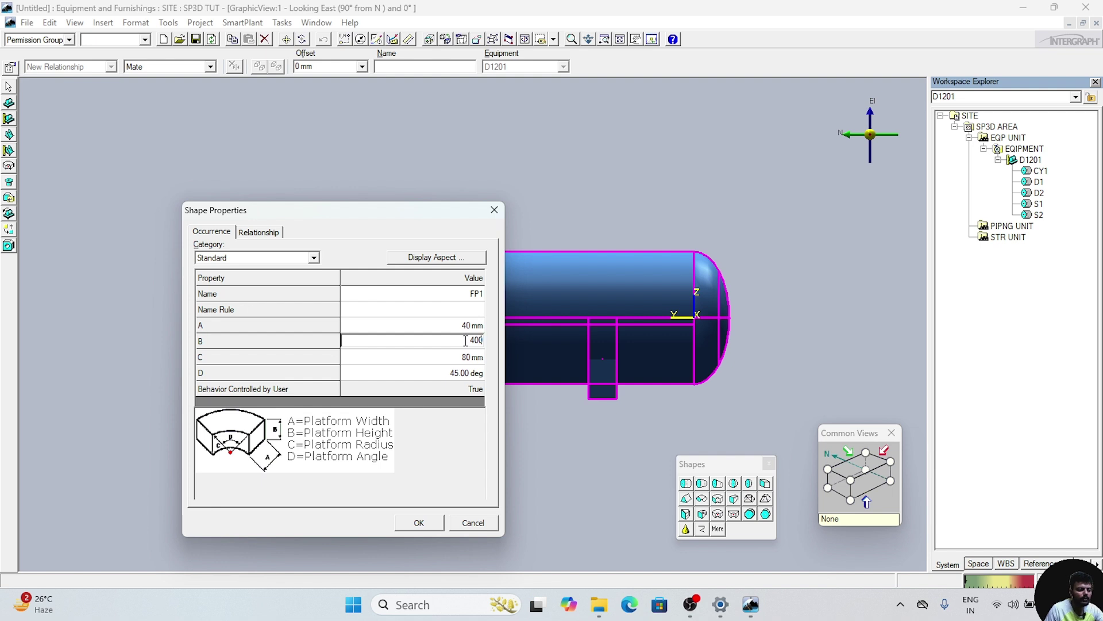
click(464, 357)
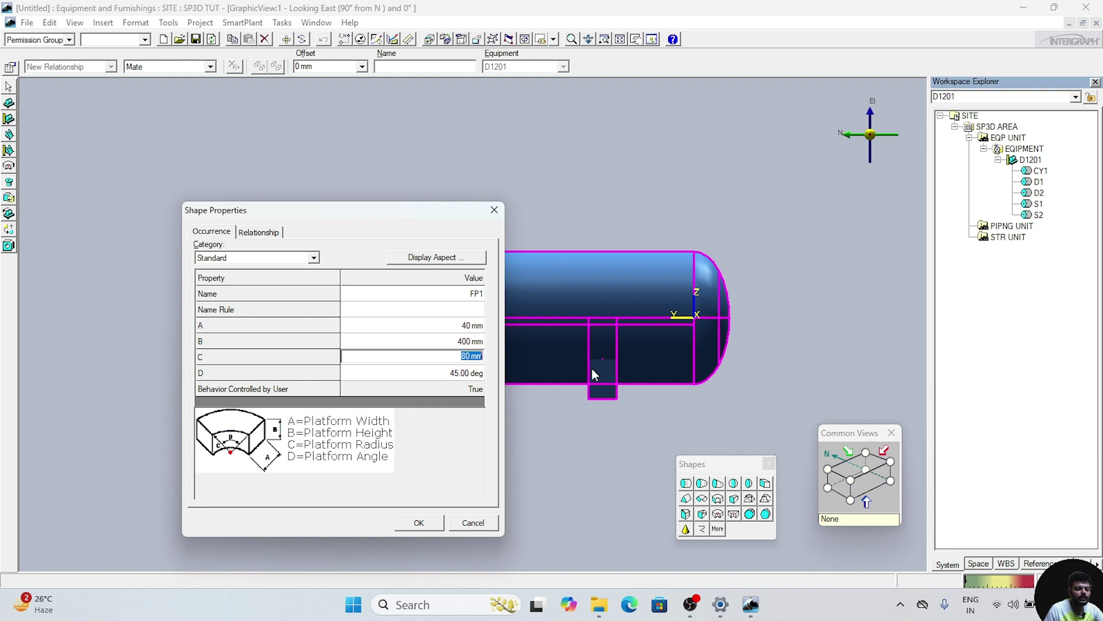
text(705)
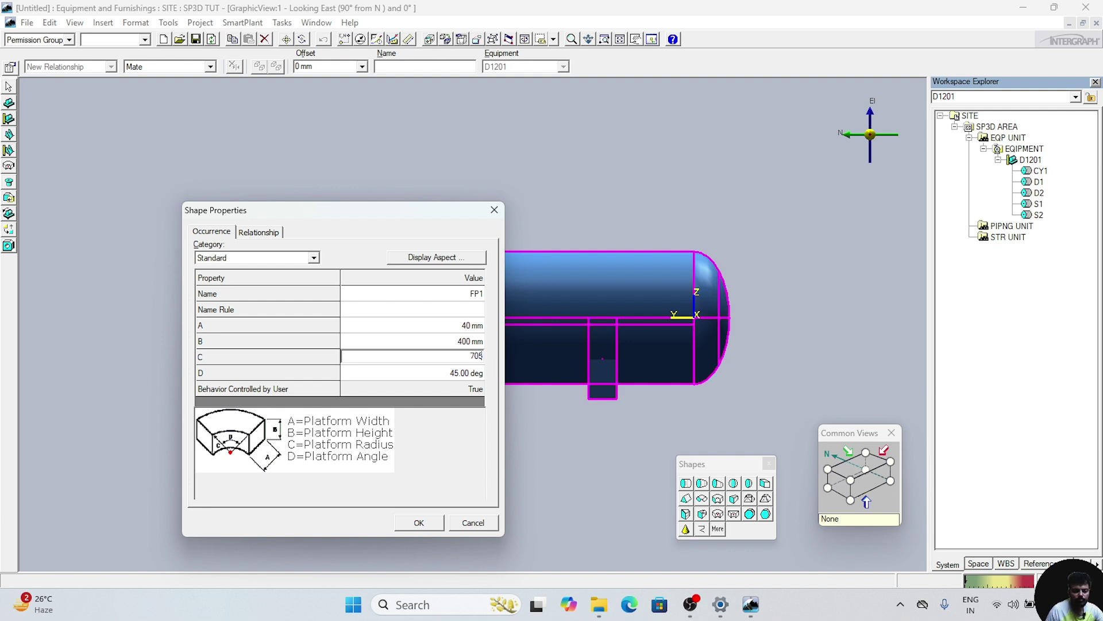
click(465, 372)
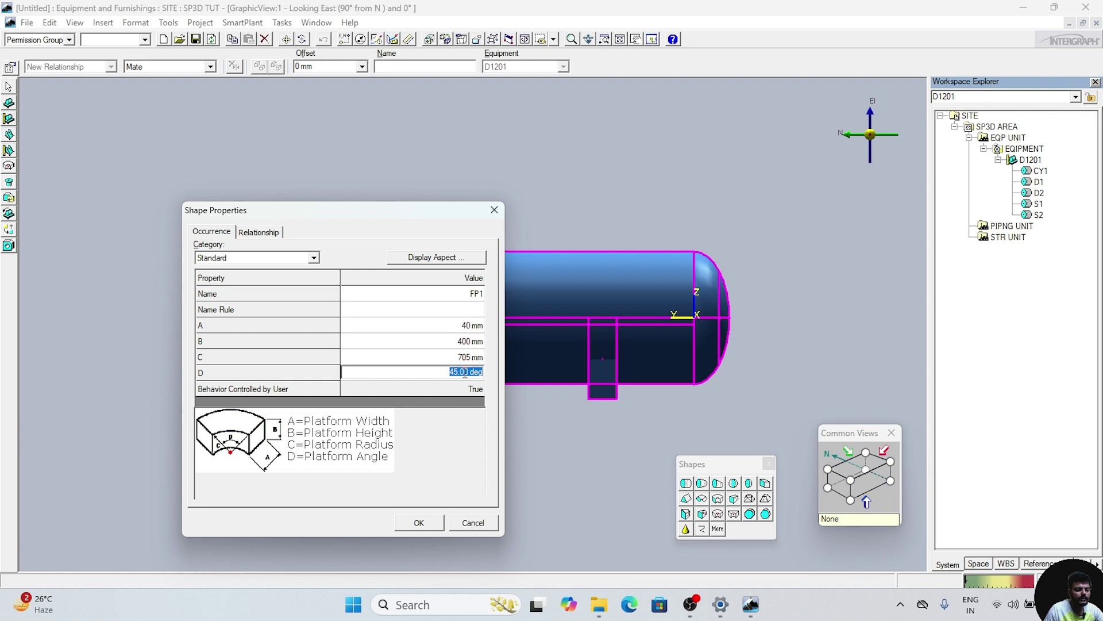
text(120)
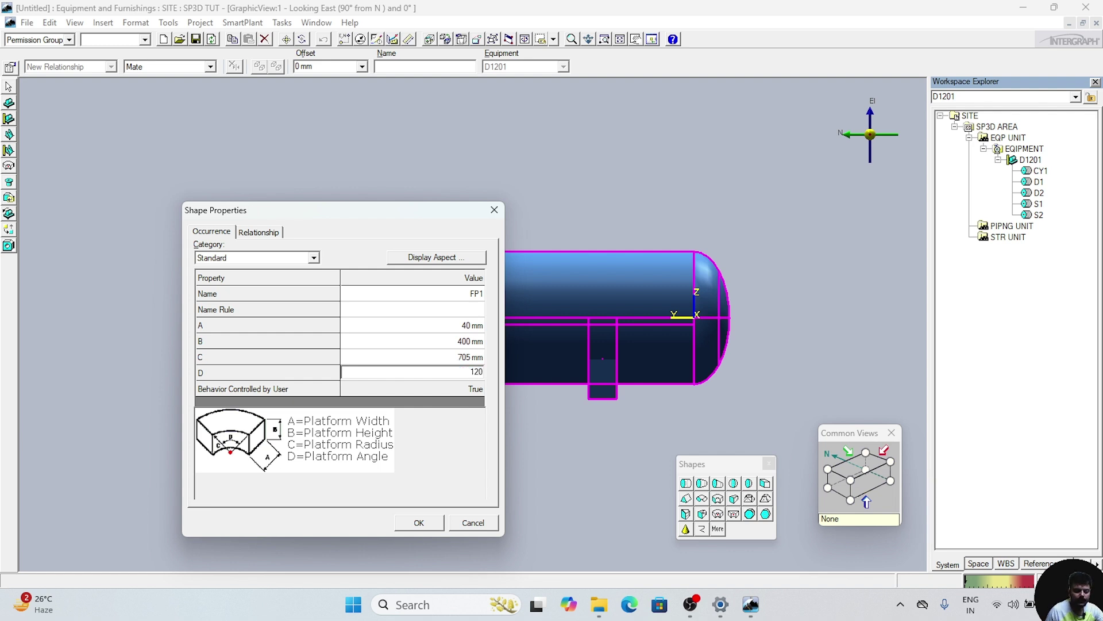
Accept FP1's properties and place the shape at E 0, N 0, EL 0 mm relative to the centre of the vessel's south head joint.
click(420, 524)
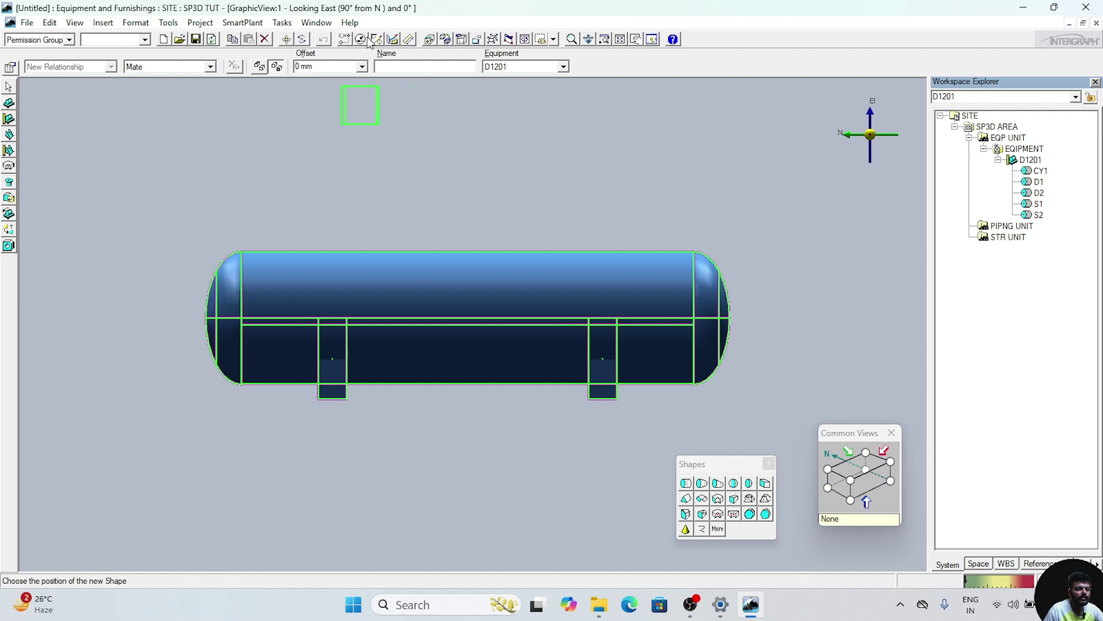
click(344, 39)
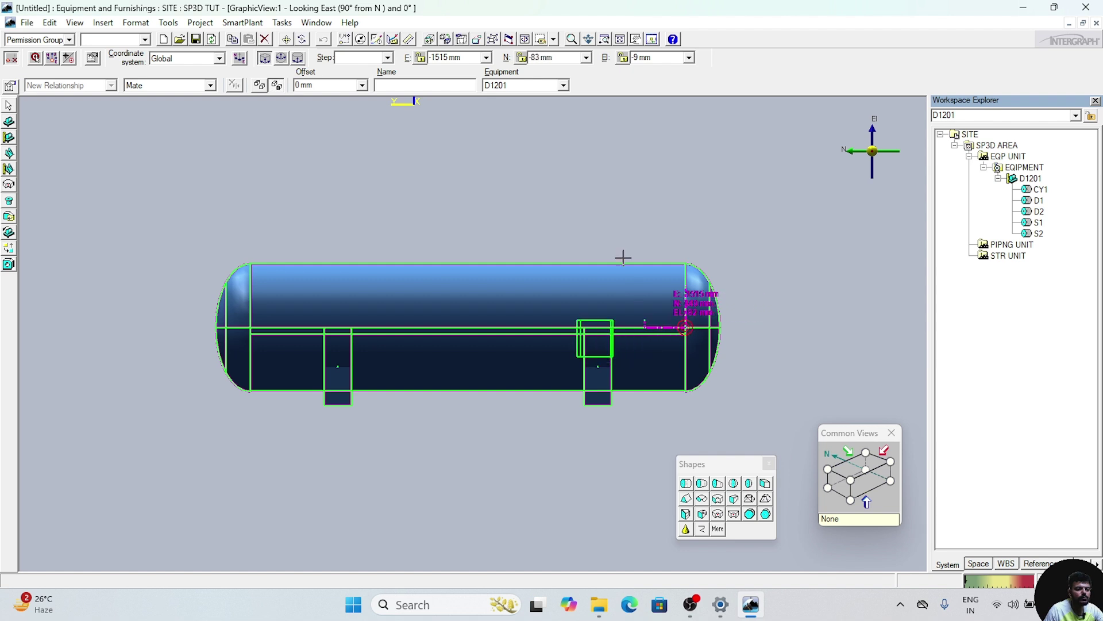
double_click(460, 59)
text(0)
key(Return)
key(Tab)
text(0)
key(Return)
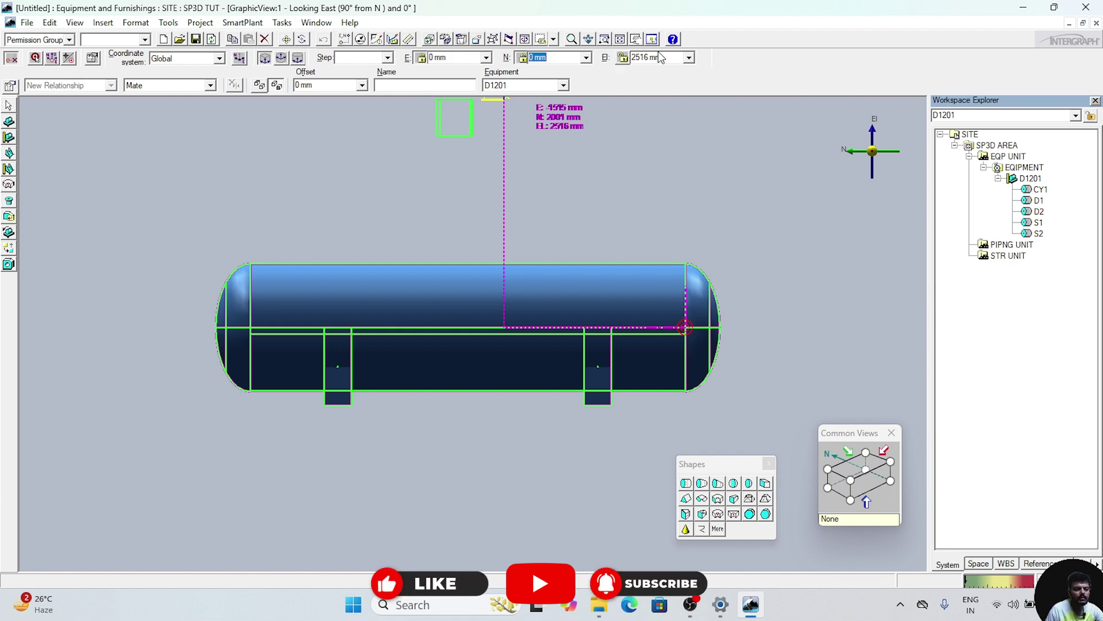
click(665, 58)
text(0)
key(Return)
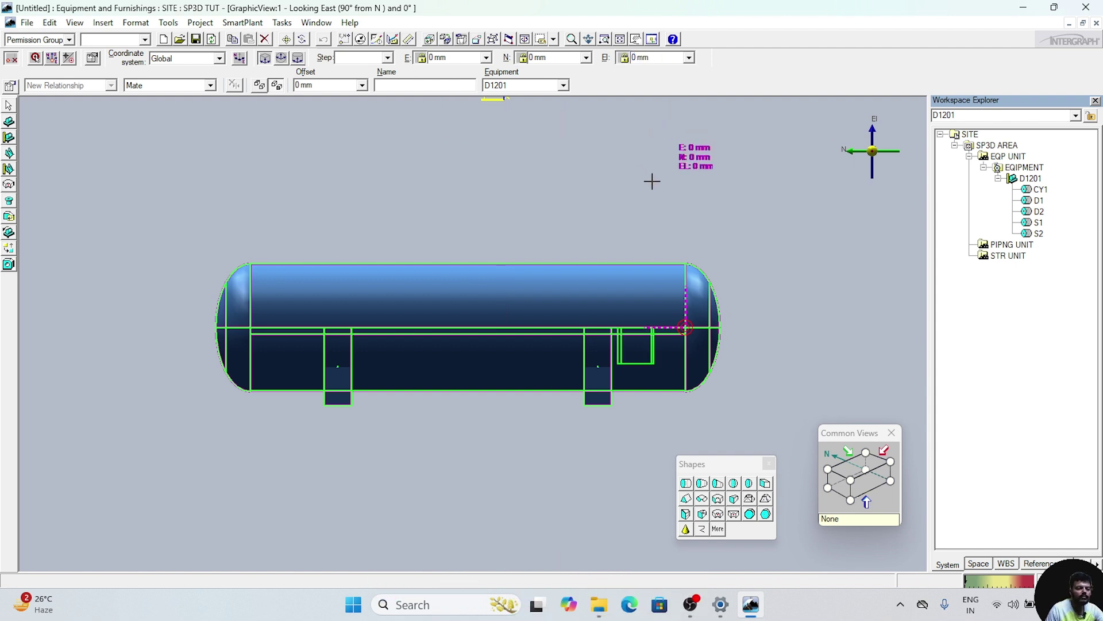
click(653, 182)
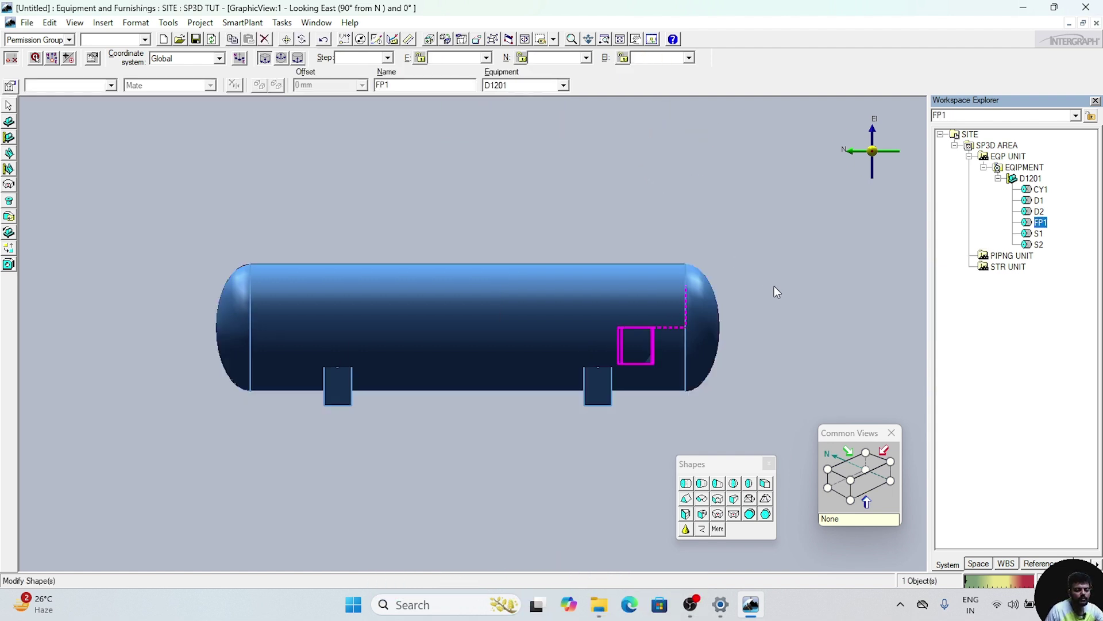
Rotate FP1 until its arc wraps the vessel's underside with its height along the vessel axis, and check it looking north.
scroll(774, 291, up, 3)
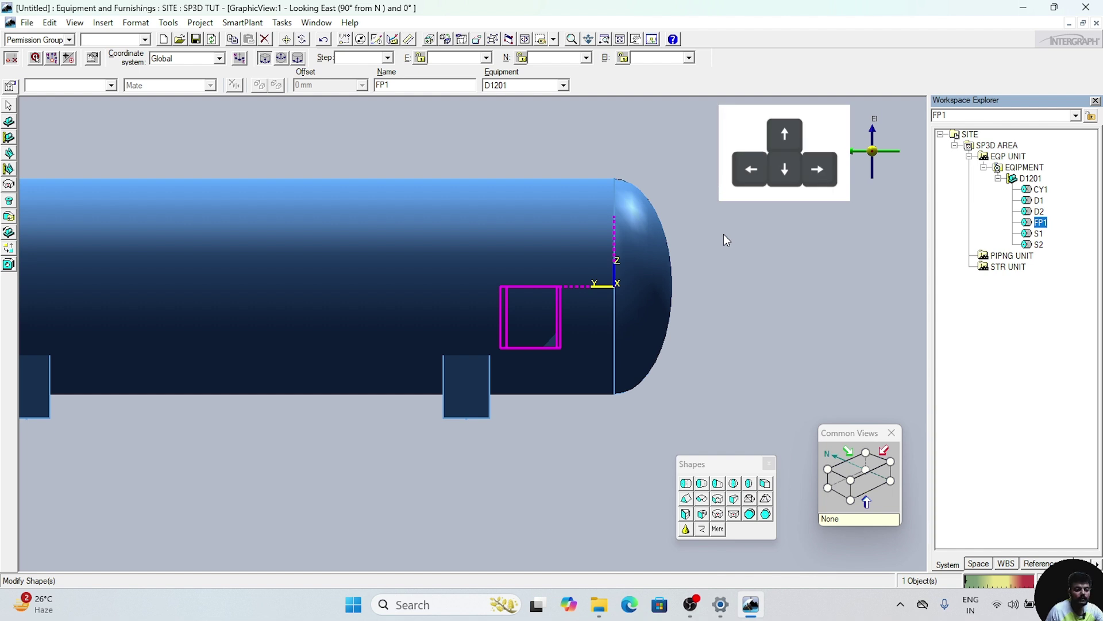
key(Right)
key(Right)
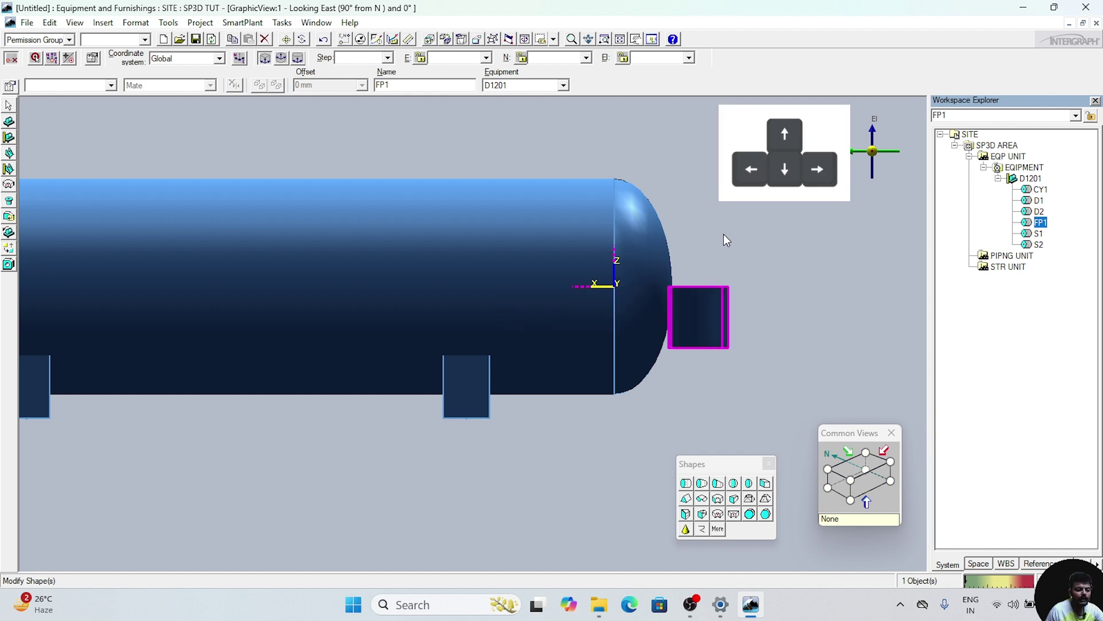
key(Left)
key(Left)
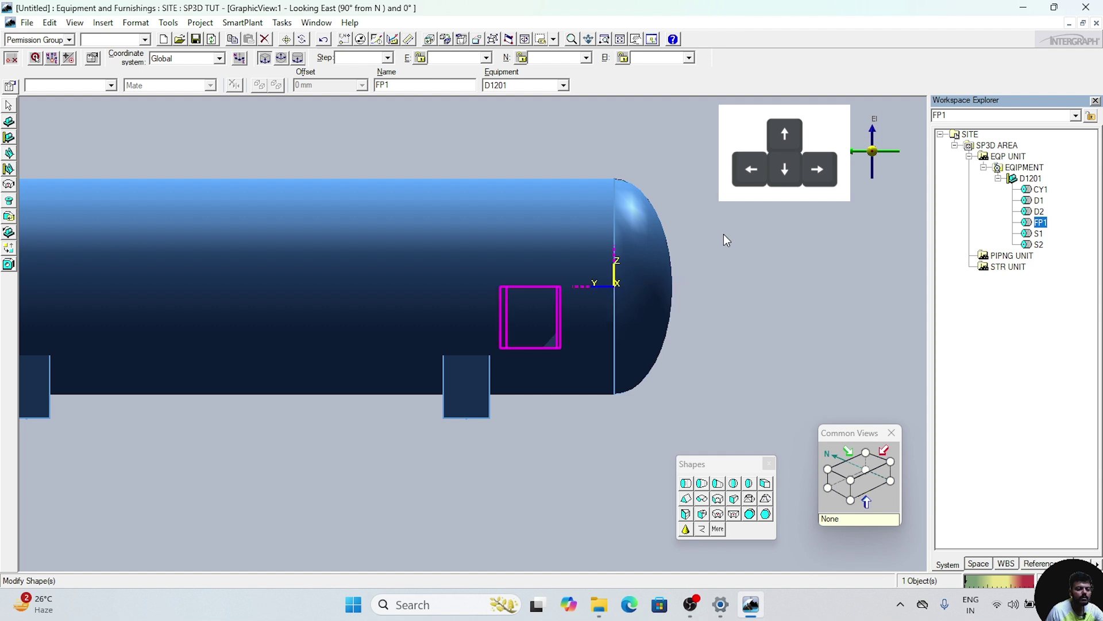
key(Right)
key(Right)
key(Right)
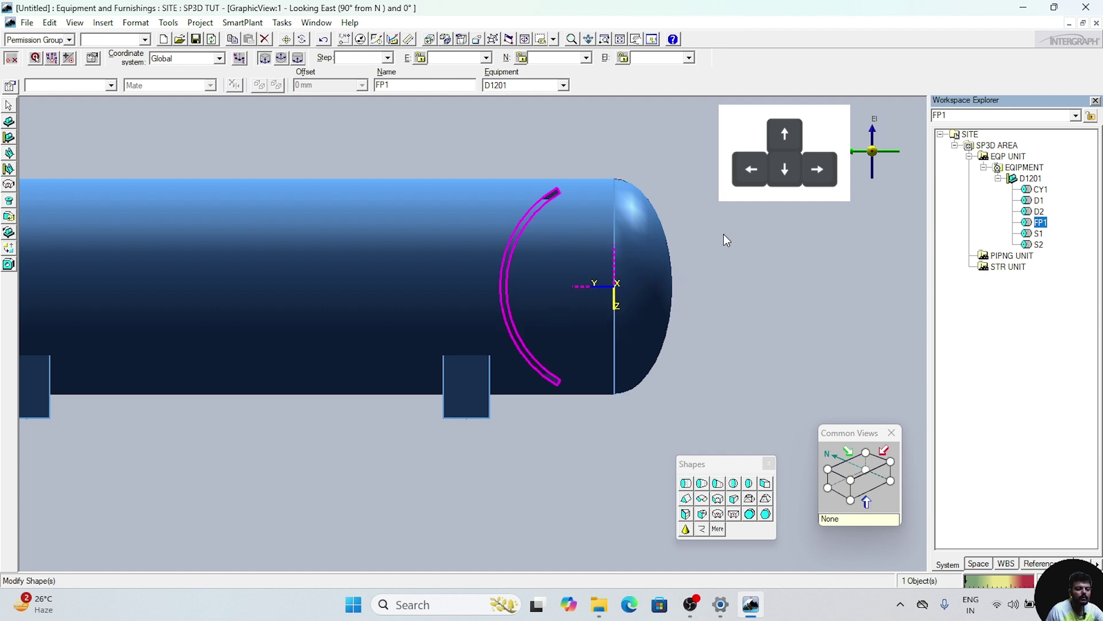
key(Right)
key(Right)
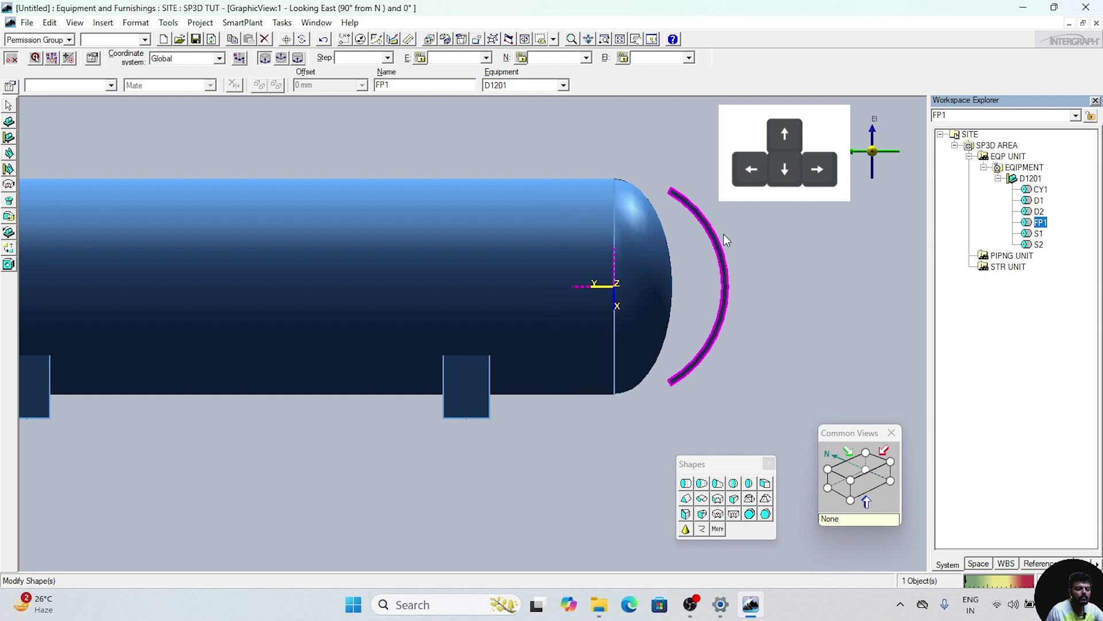
key(Right)
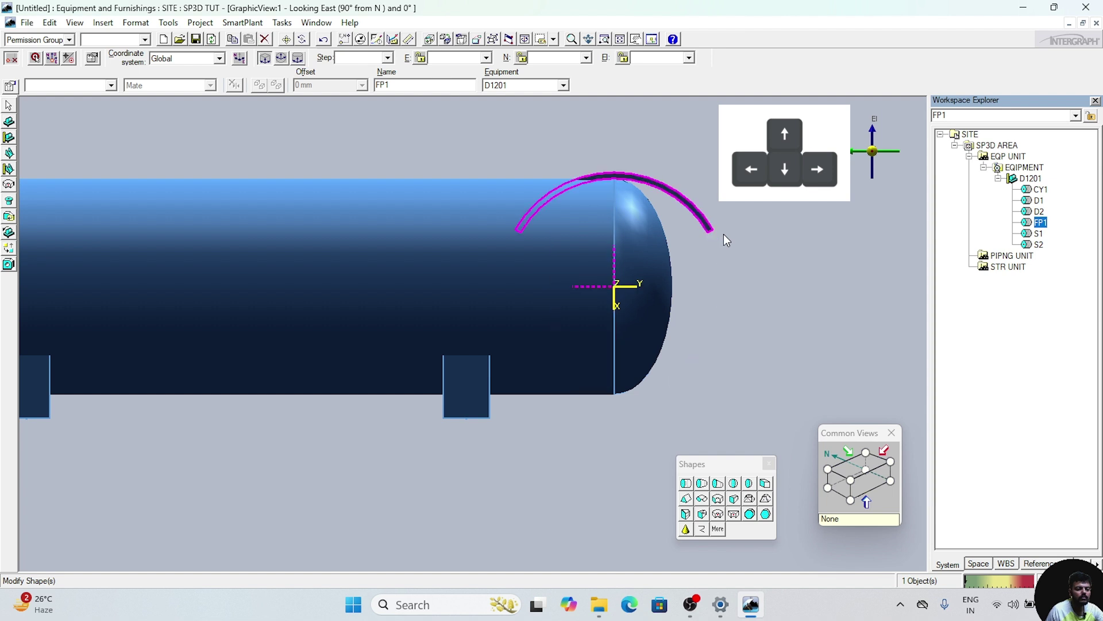
key(Right)
key(Right)
key(Right)
key(Right)
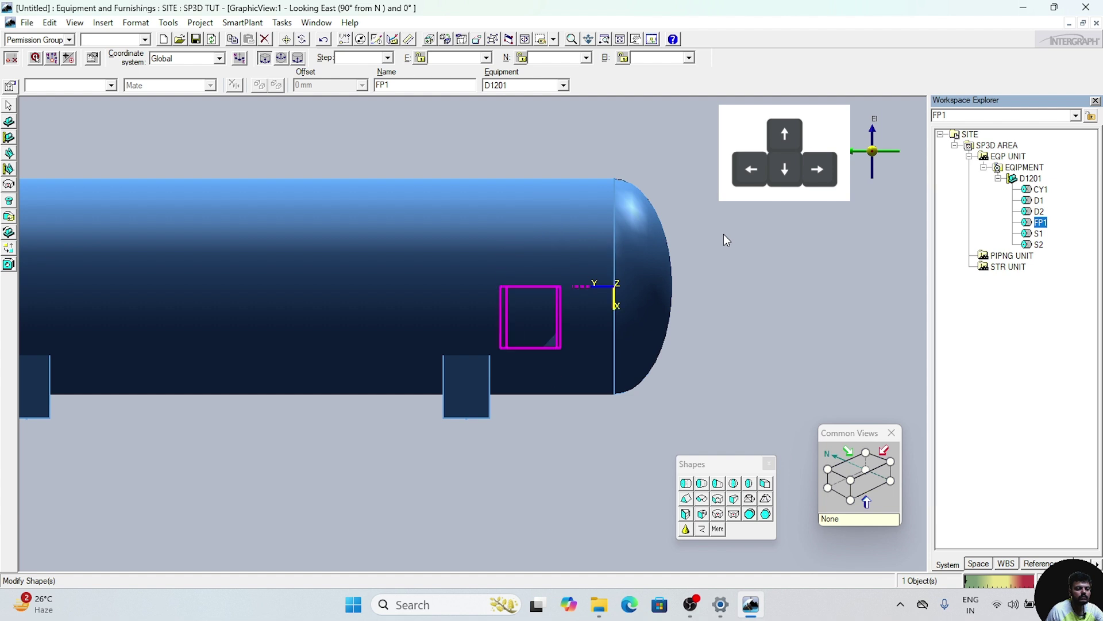
key(Right)
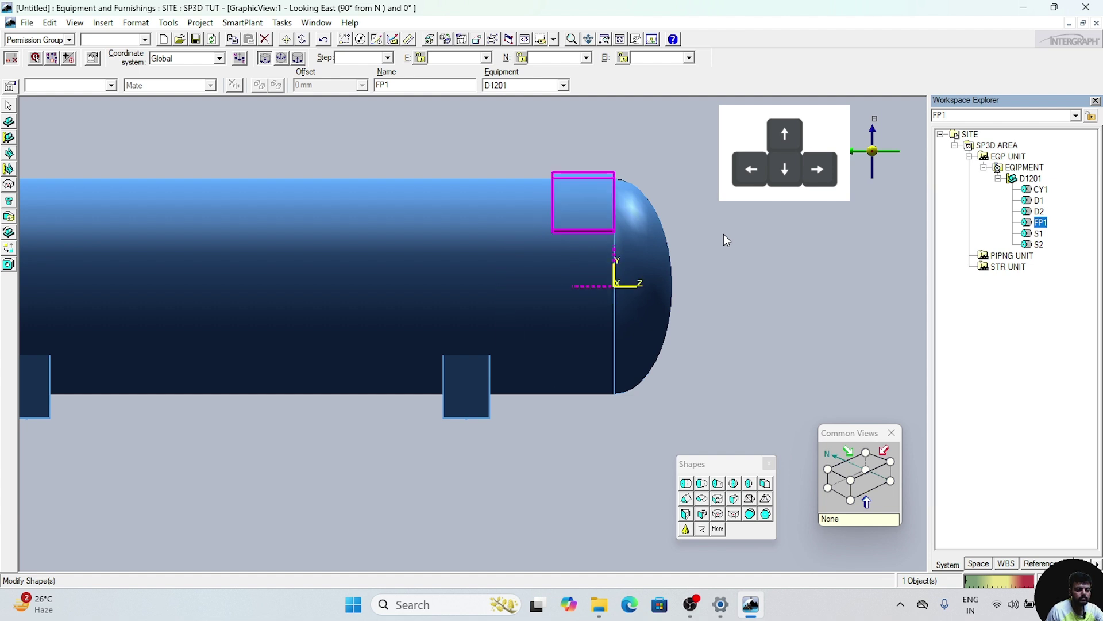
key(Right)
key(Right)
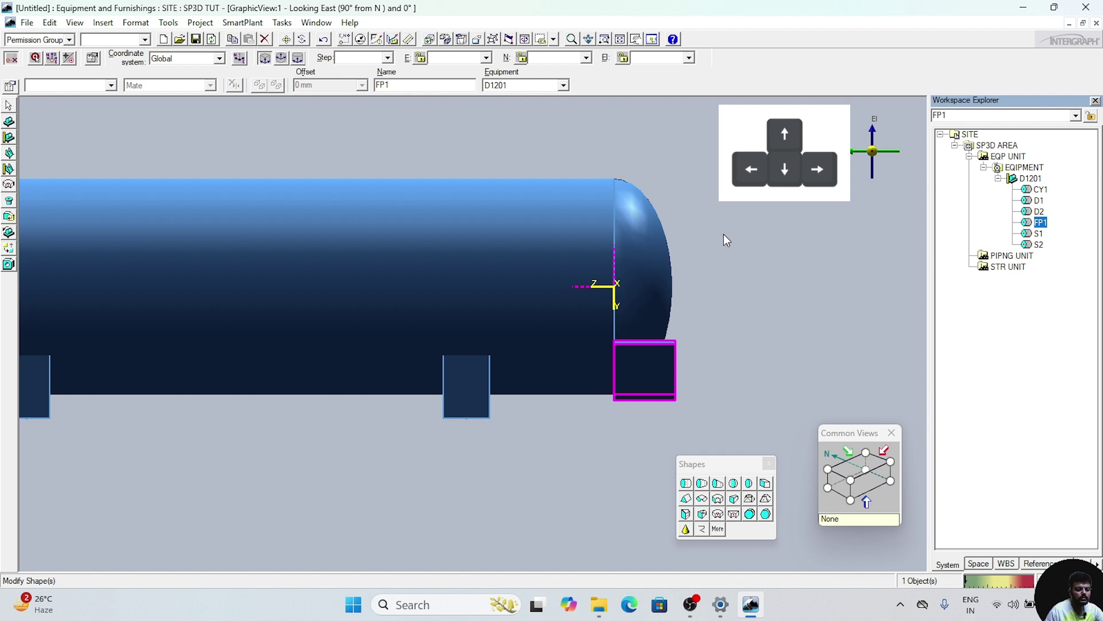
click(855, 482)
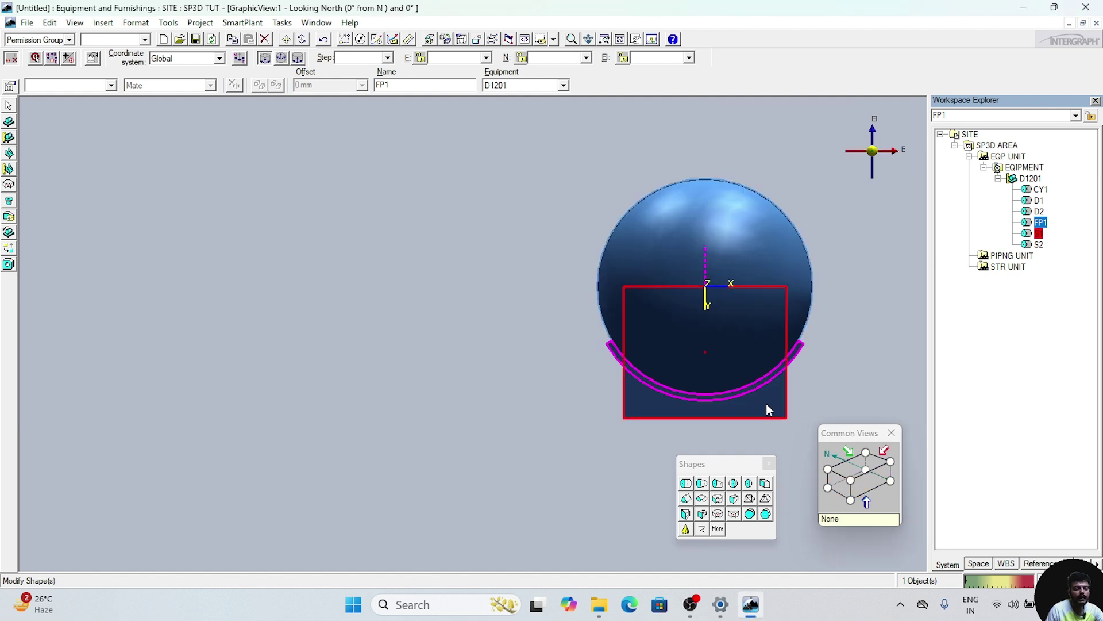
Looking east, move FP1 to E 0, N 965+200 (1165 mm), EL 0 so it sits over the southern saddle.
click(839, 489)
middle_drag(748, 399, 771, 375)
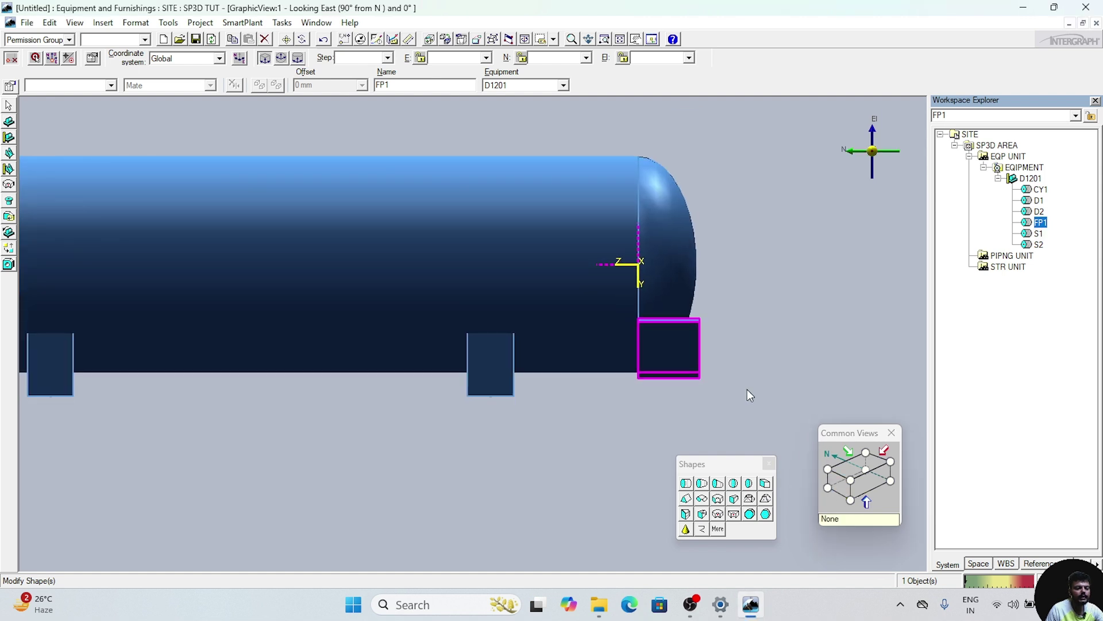
middle_drag(626, 437, 644, 435)
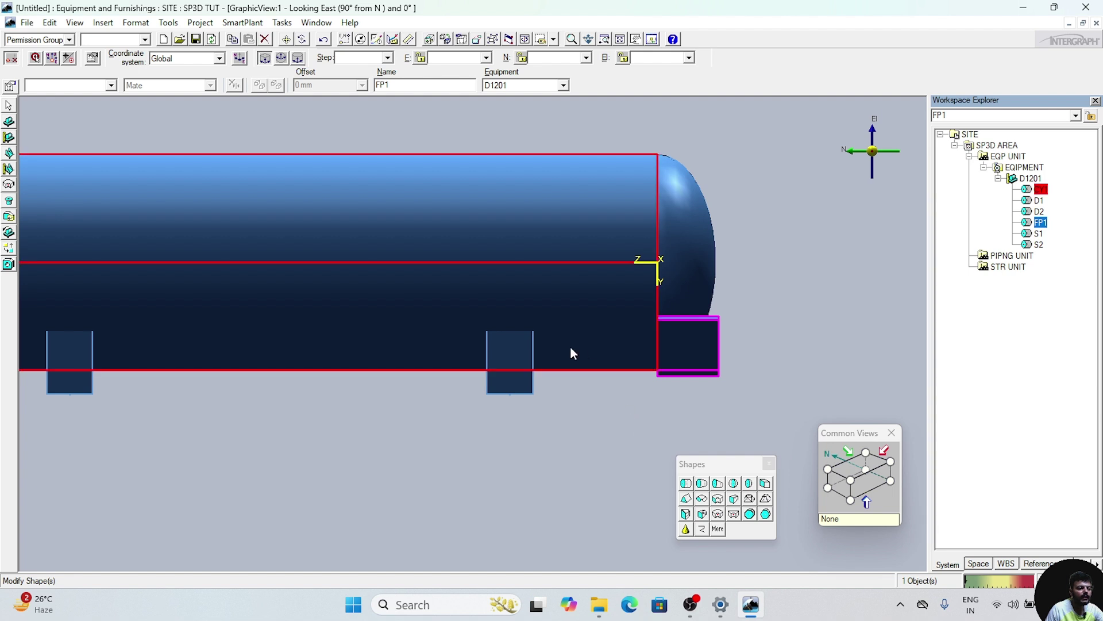
click(286, 39)
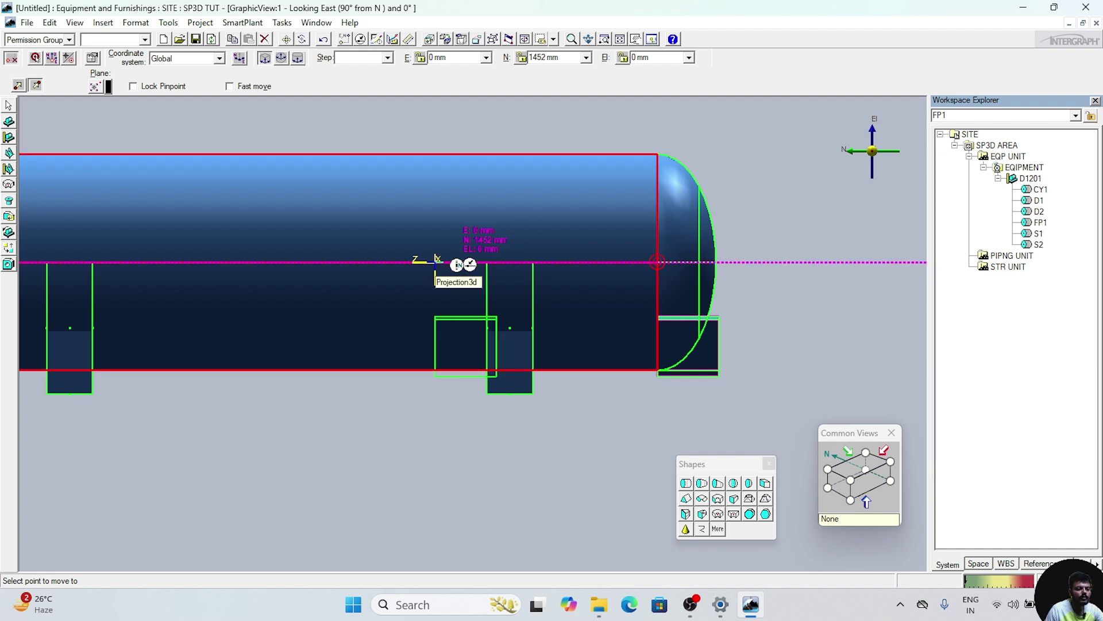
click(438, 261)
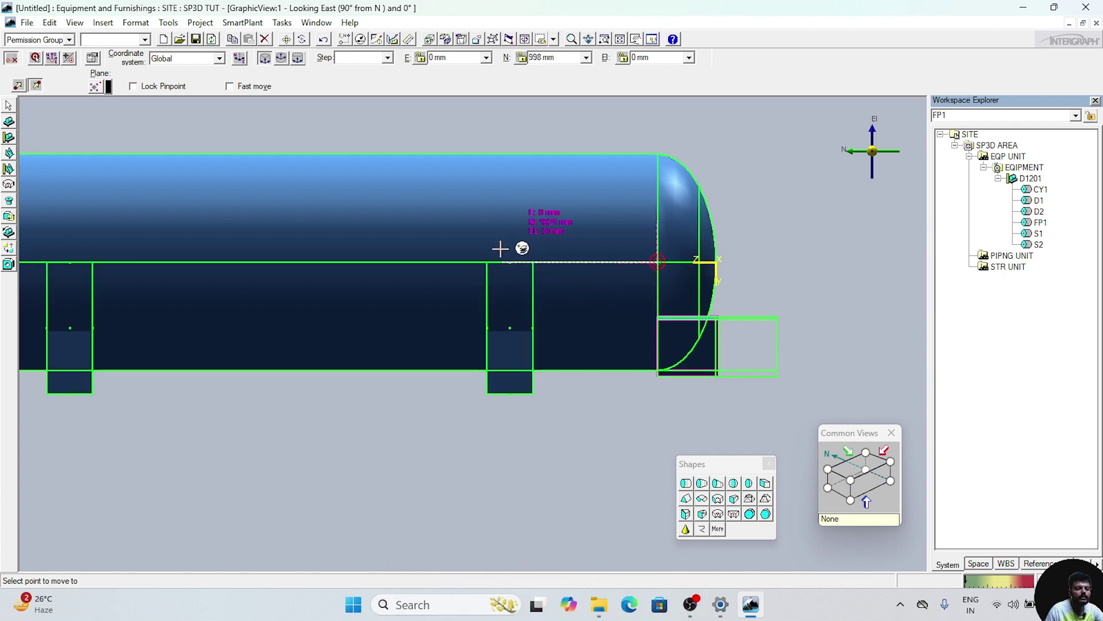
double_click(560, 59)
text(965)
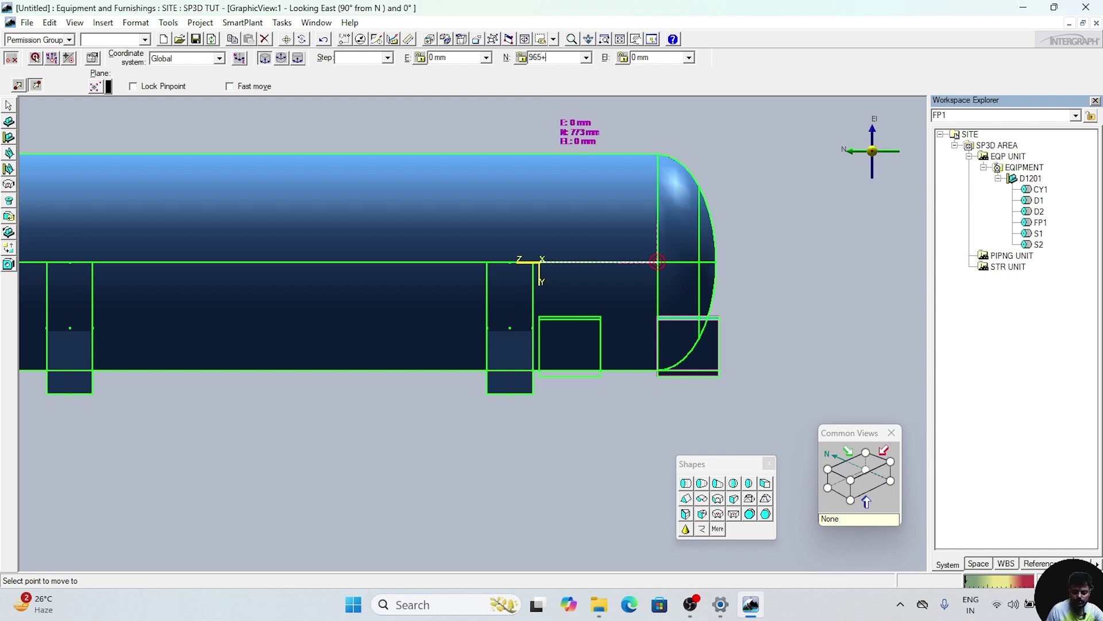
text(+)
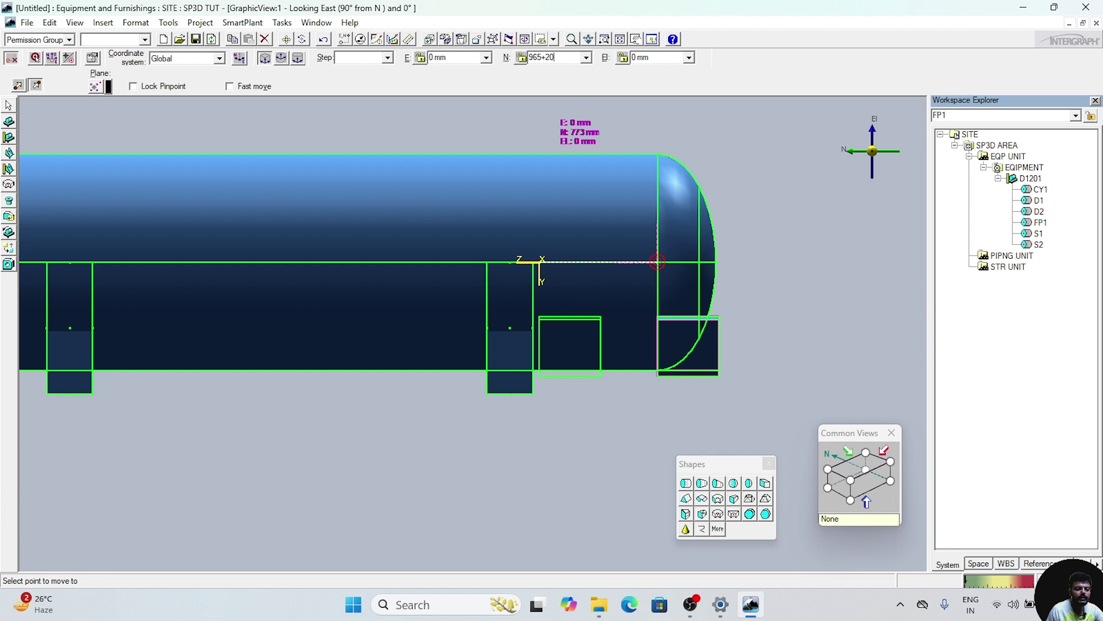
text(20)
key(Return)
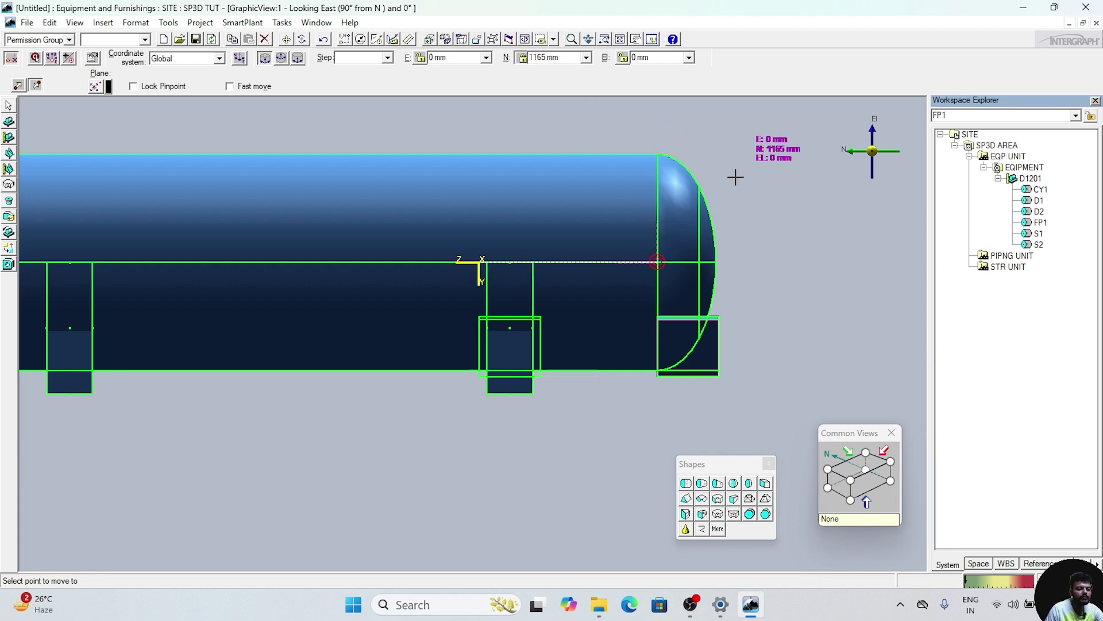
click(759, 233)
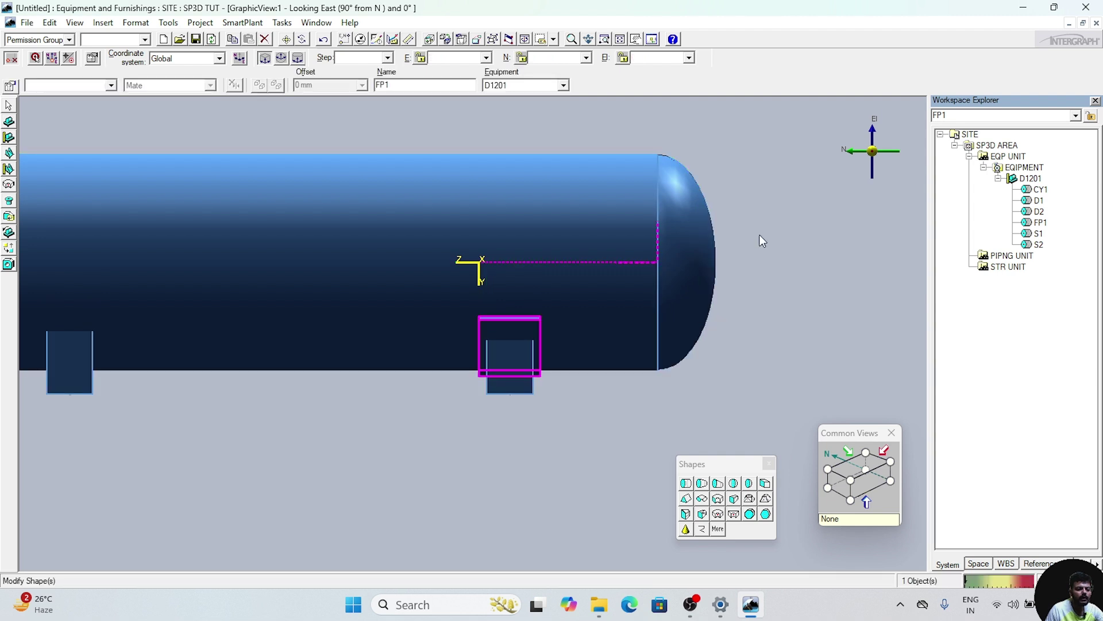
scroll(760, 234, down, 3)
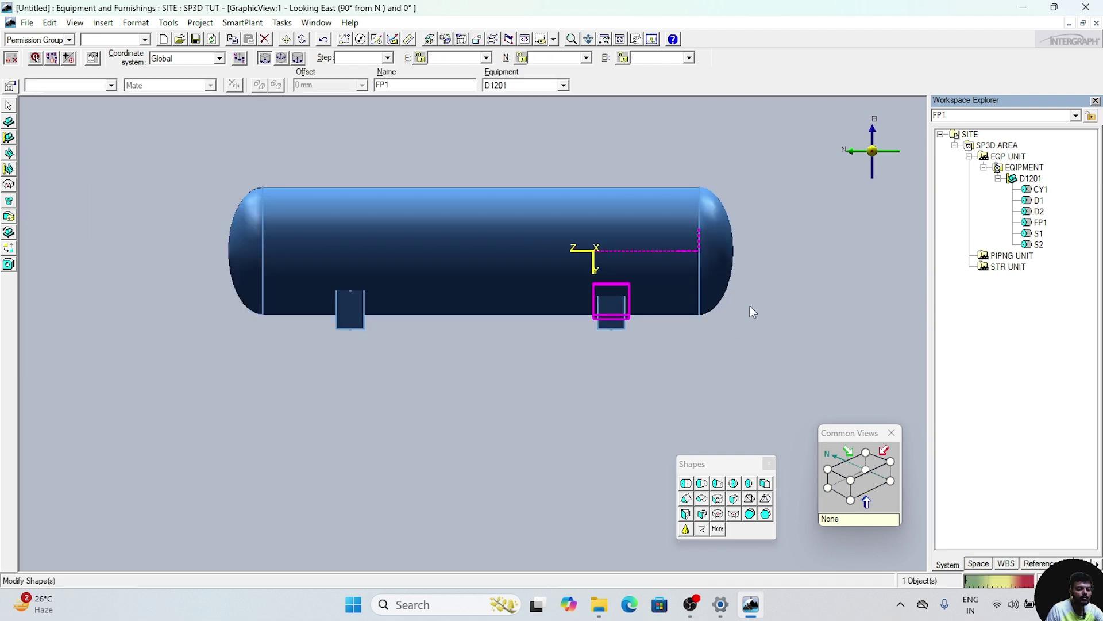
scroll(750, 306, up, 3)
key(Escape)
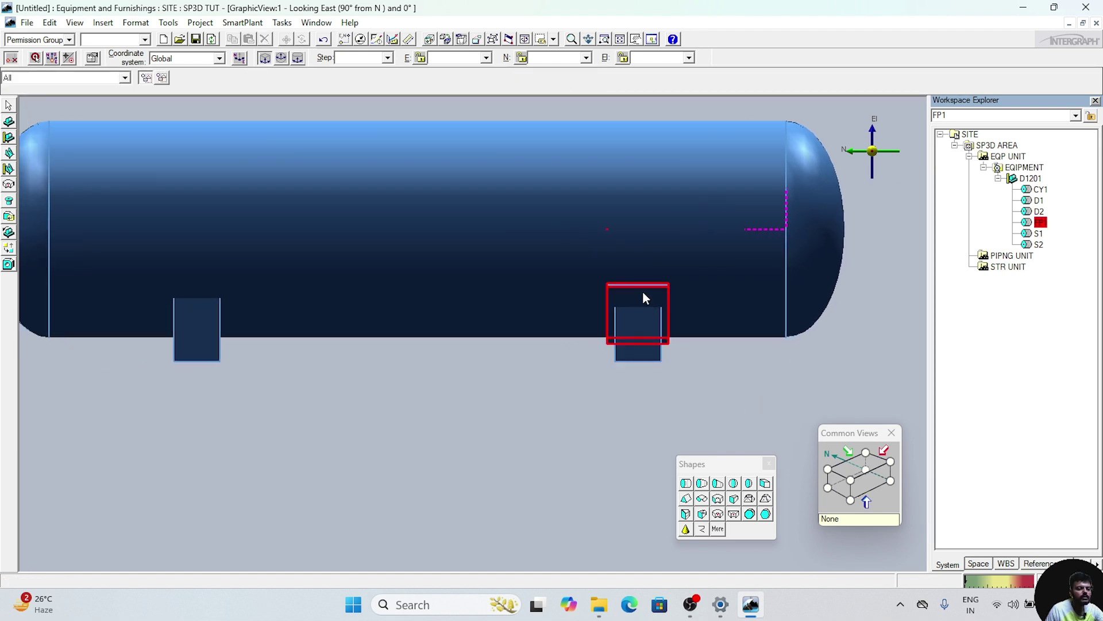
Copy FP1 using E 0, N 1165, EL 0 mm as the reference point.
click(643, 291)
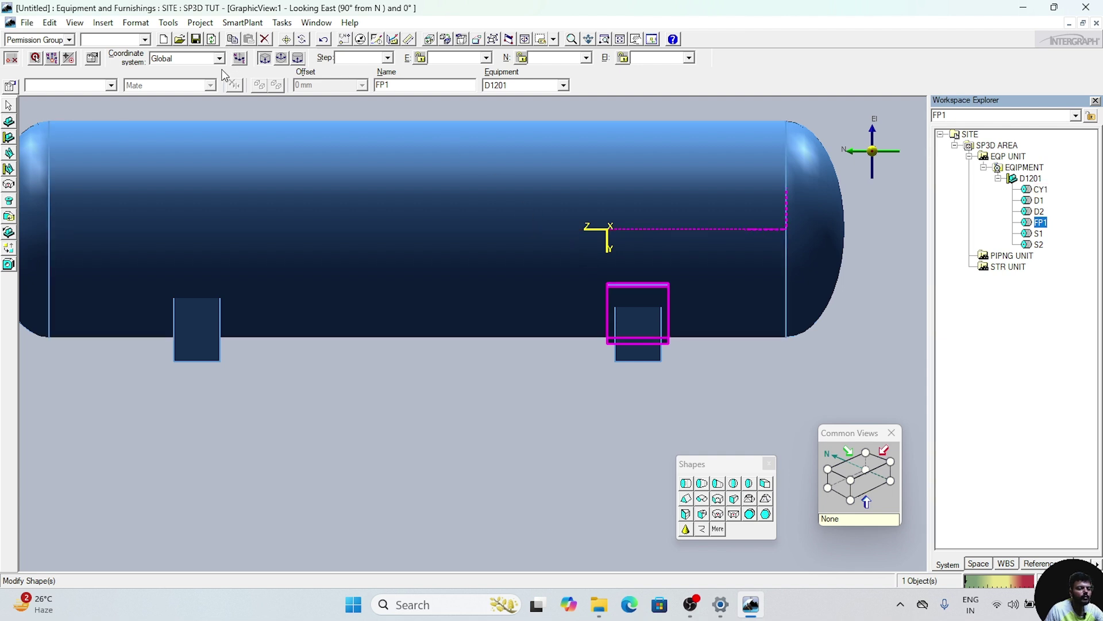
click(233, 39)
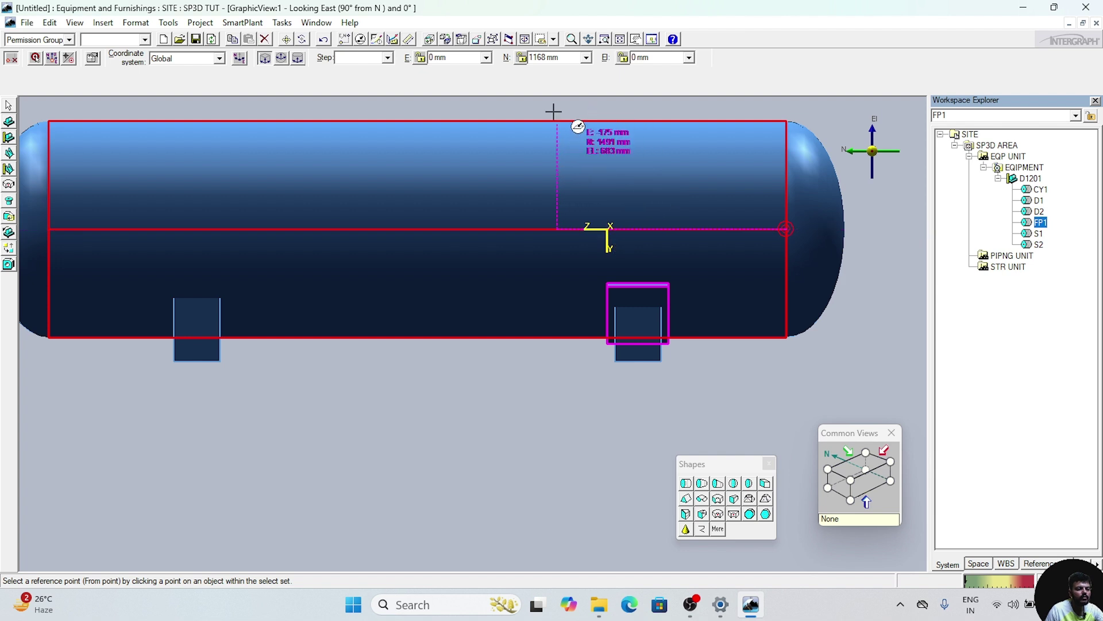
click(473, 57)
text(0)
key(Return)
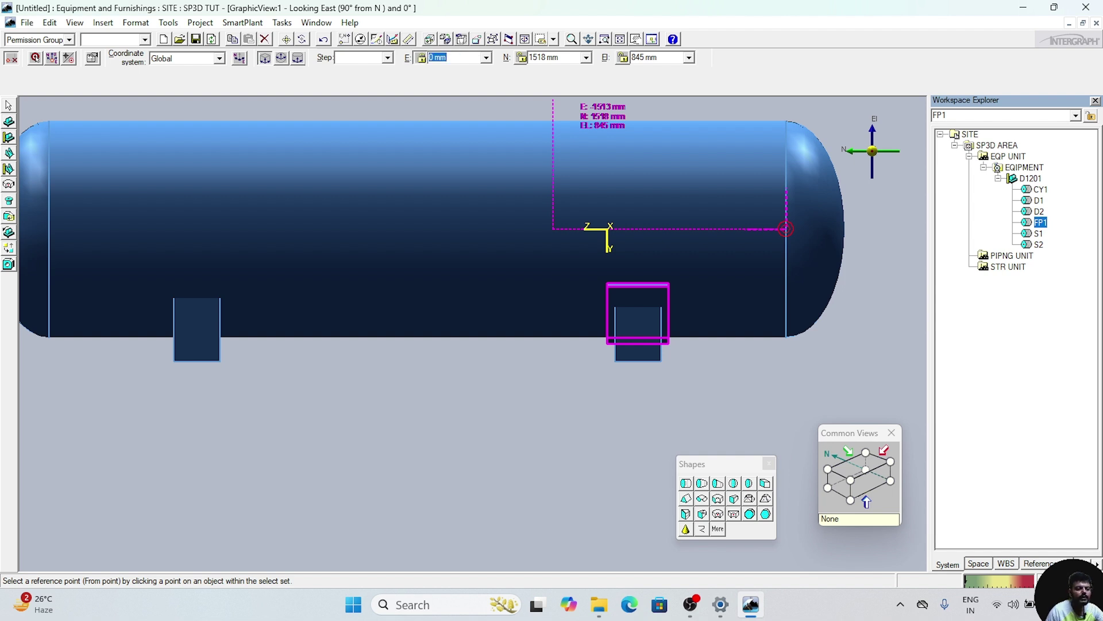
click(554, 58)
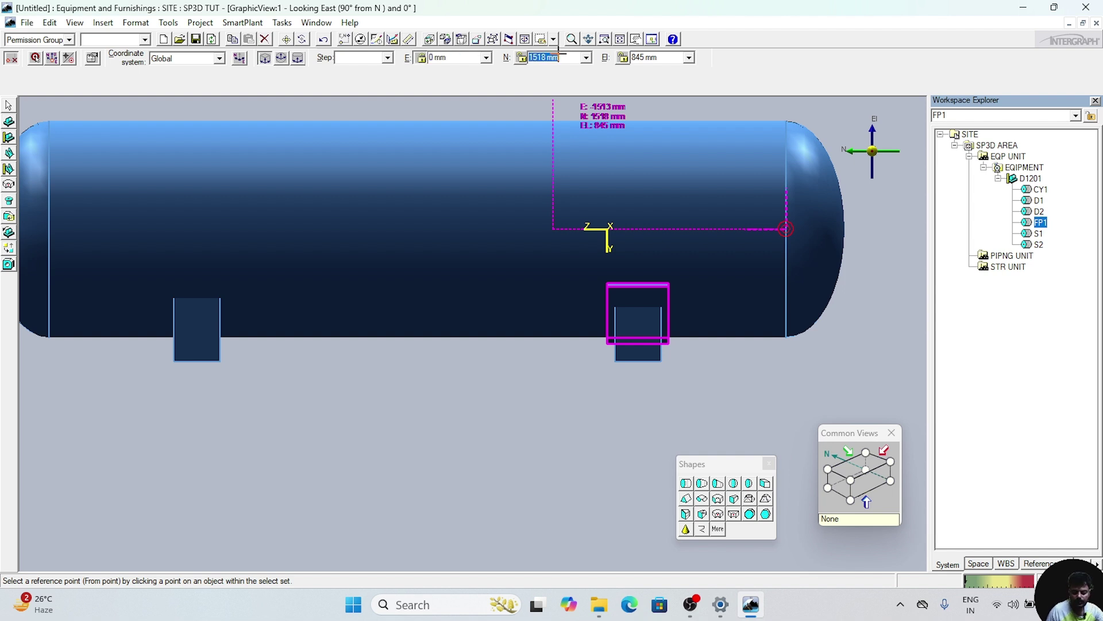
text(1165)
key(Return)
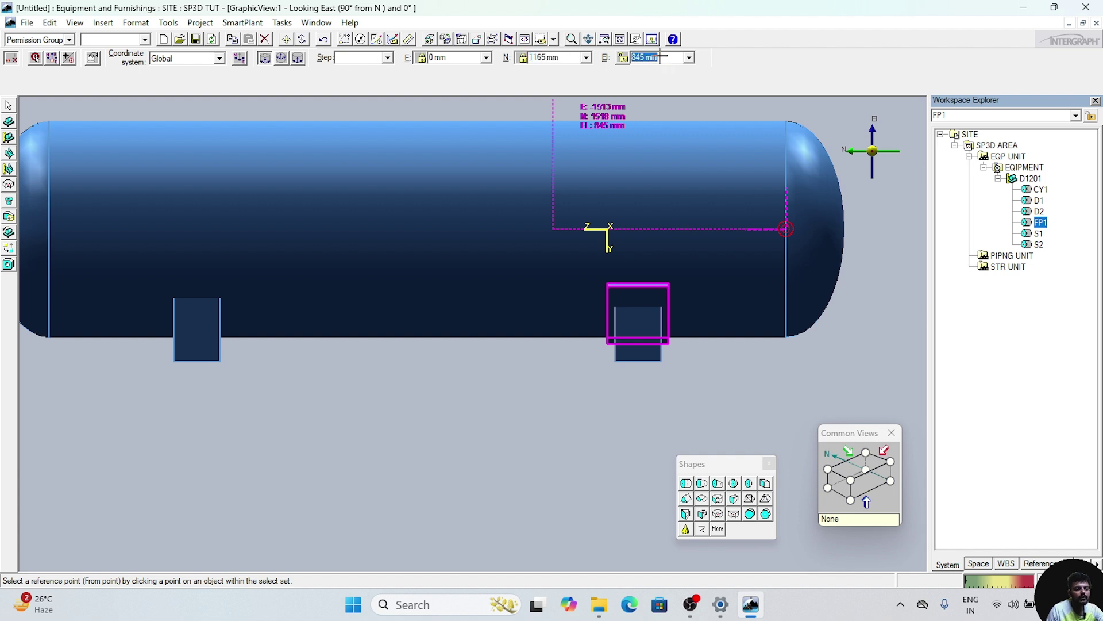
click(661, 57)
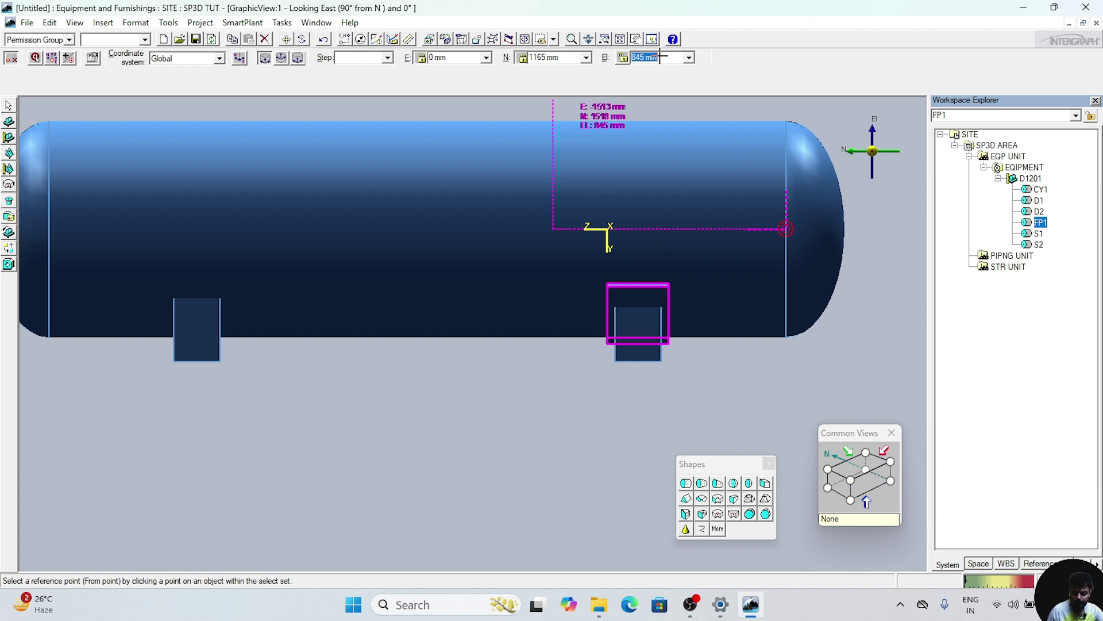
text(0)
key(Return)
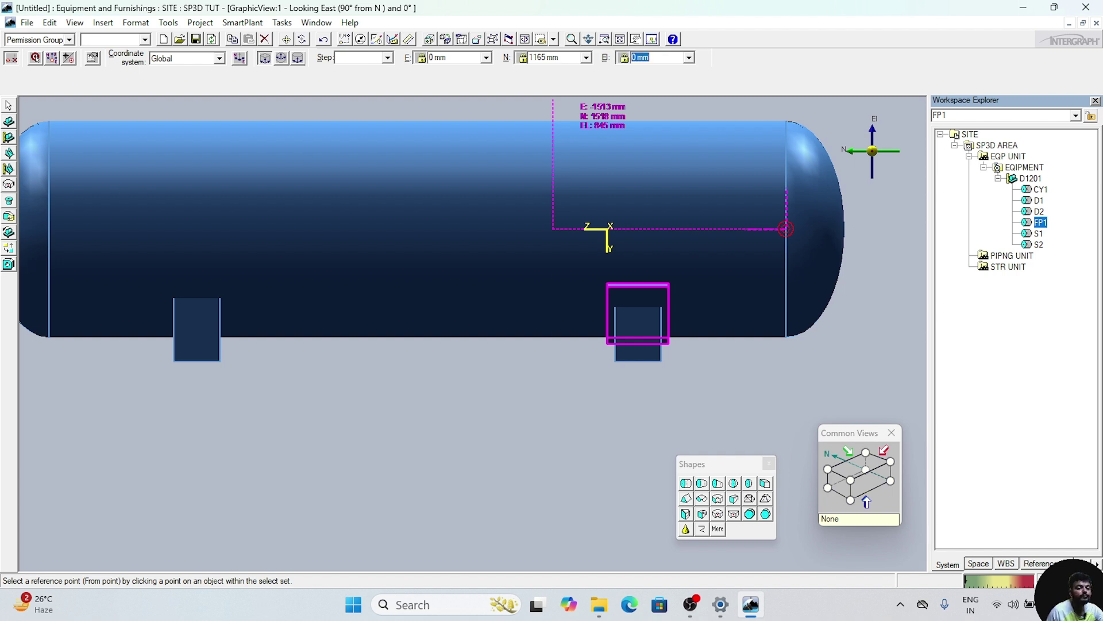
click(521, 377)
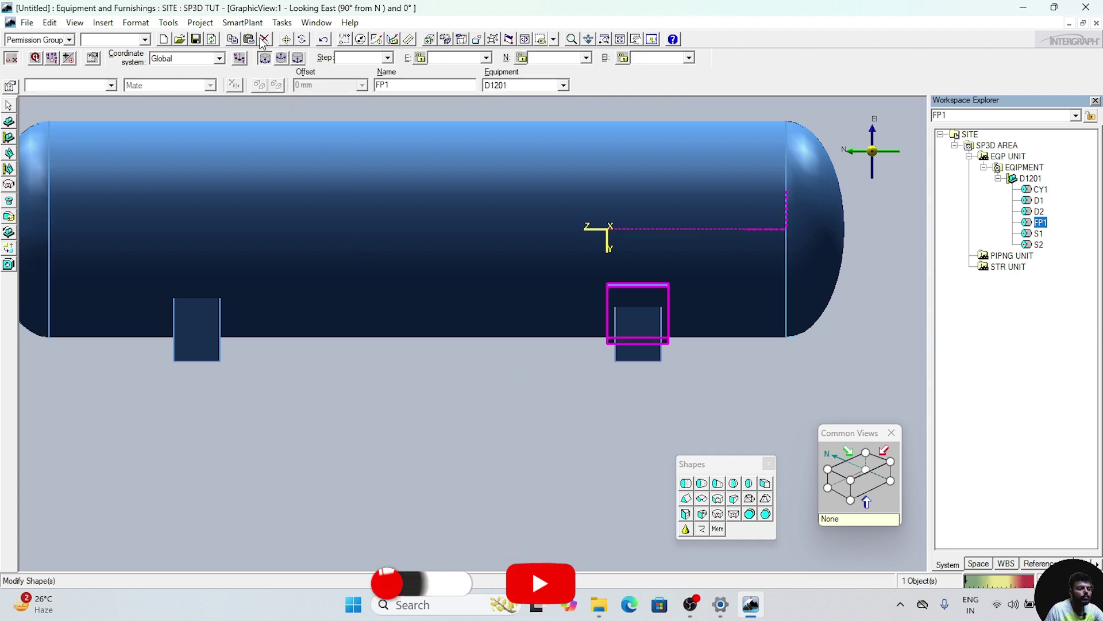
Start pasting the copied FP1 shape into equipment D1201 with the paste-in-place option turned off.
click(248, 39)
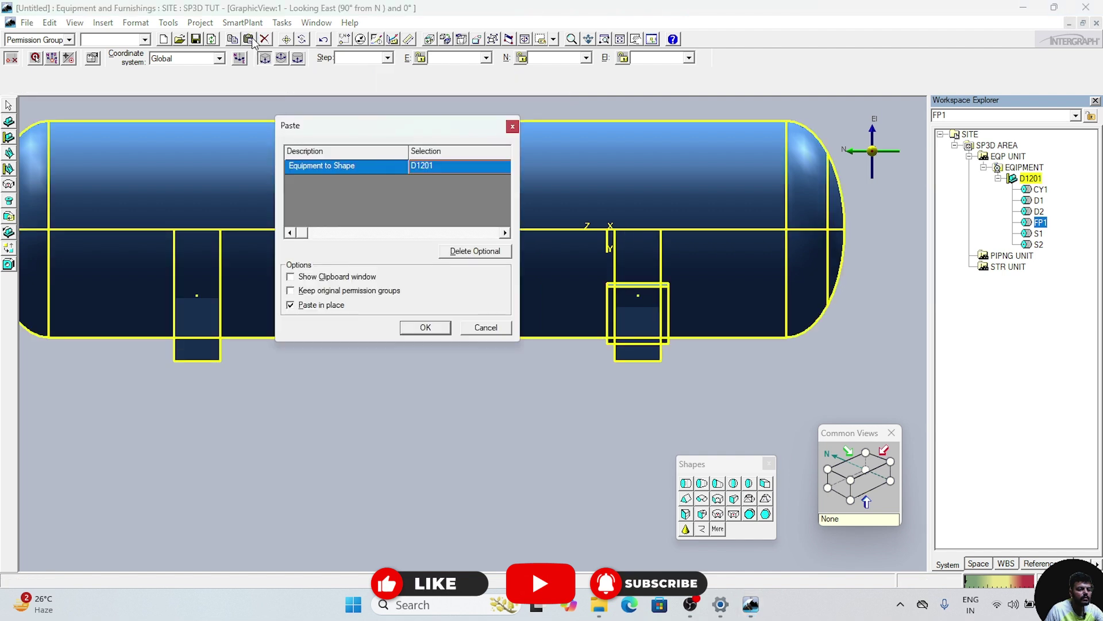
click(291, 305)
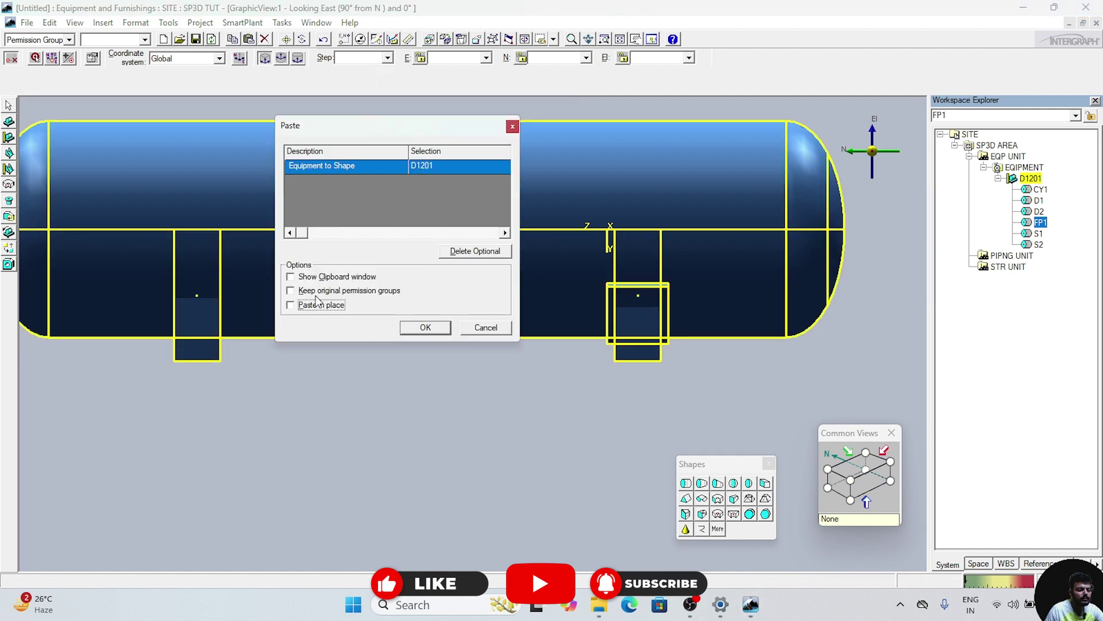
click(474, 252)
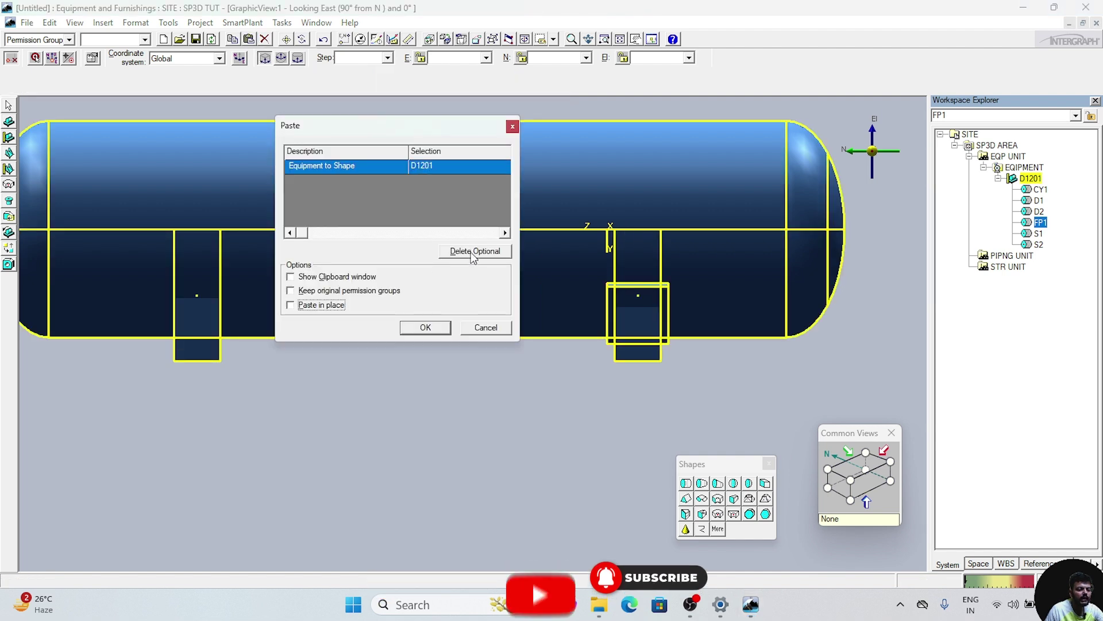
click(426, 327)
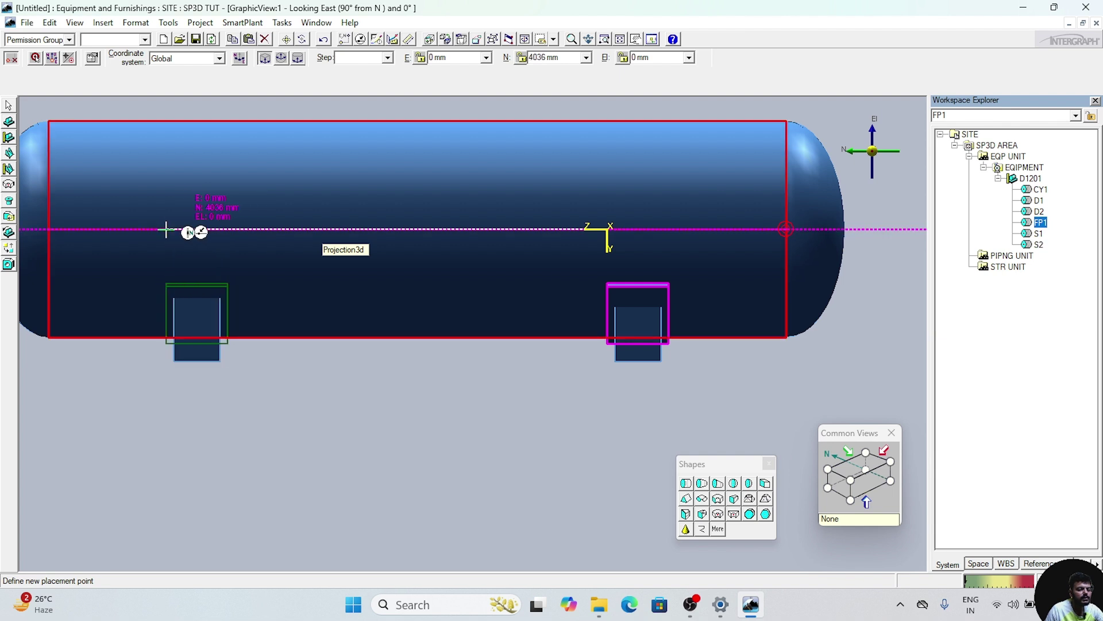
Place the pasted pad over the northern saddle at E 0, N 965+2870+200 (4035 mm), EL 0.
scroll(166, 230, down, 2)
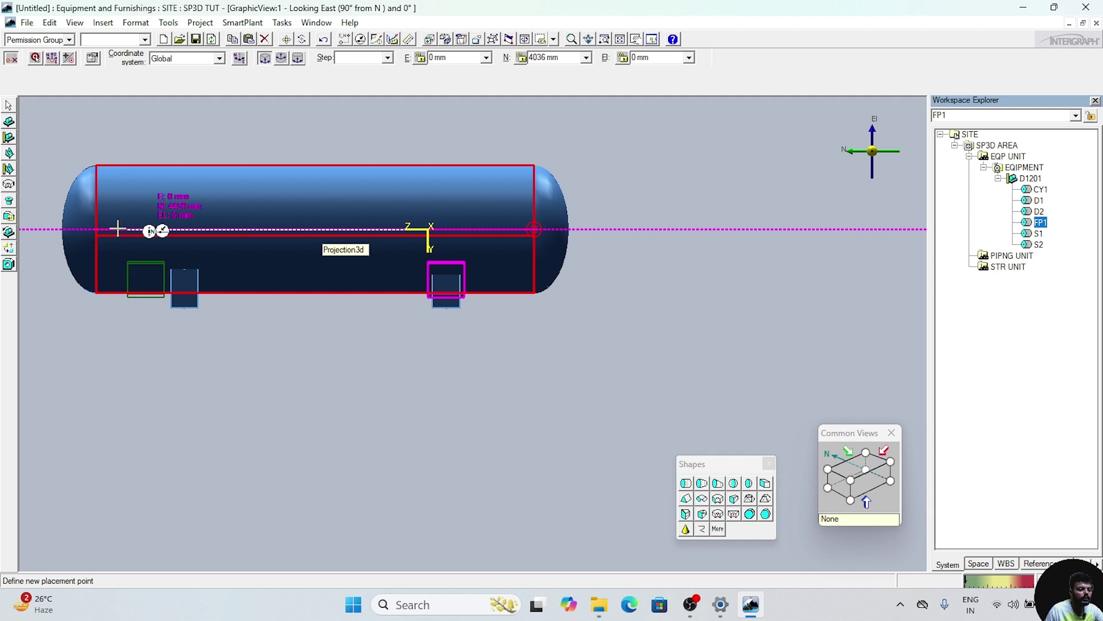
click(38, 230)
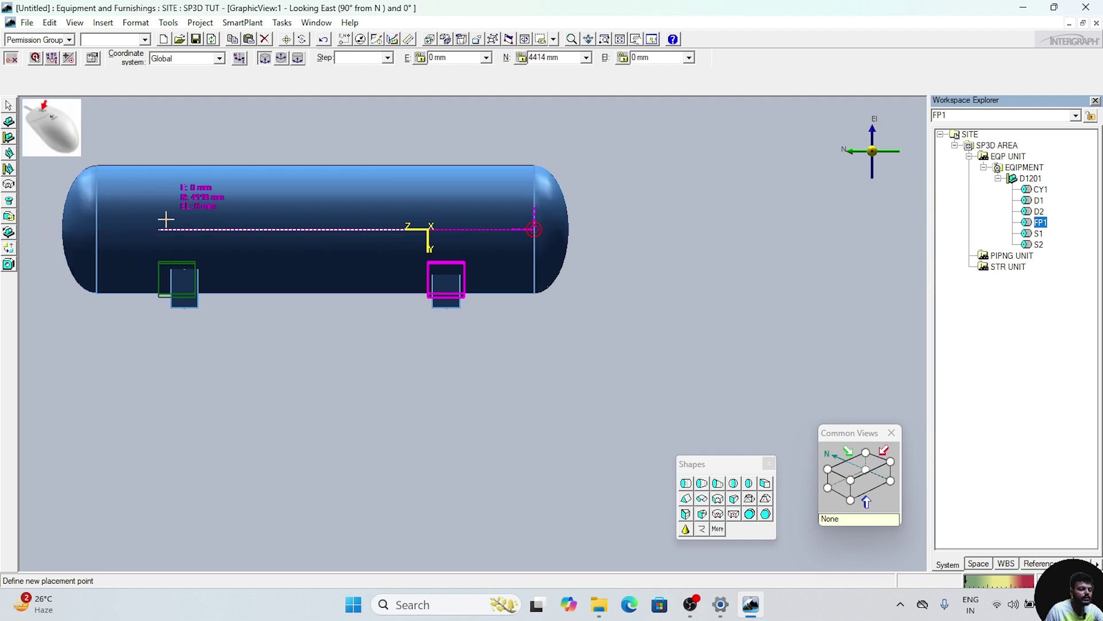
click(556, 57)
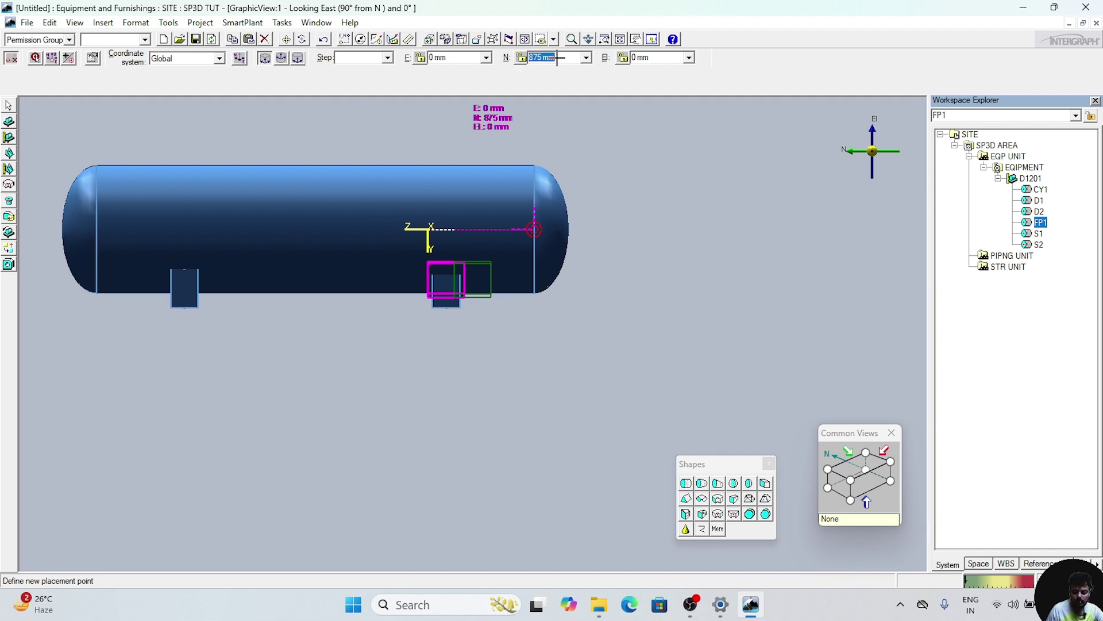
text(965+2870)
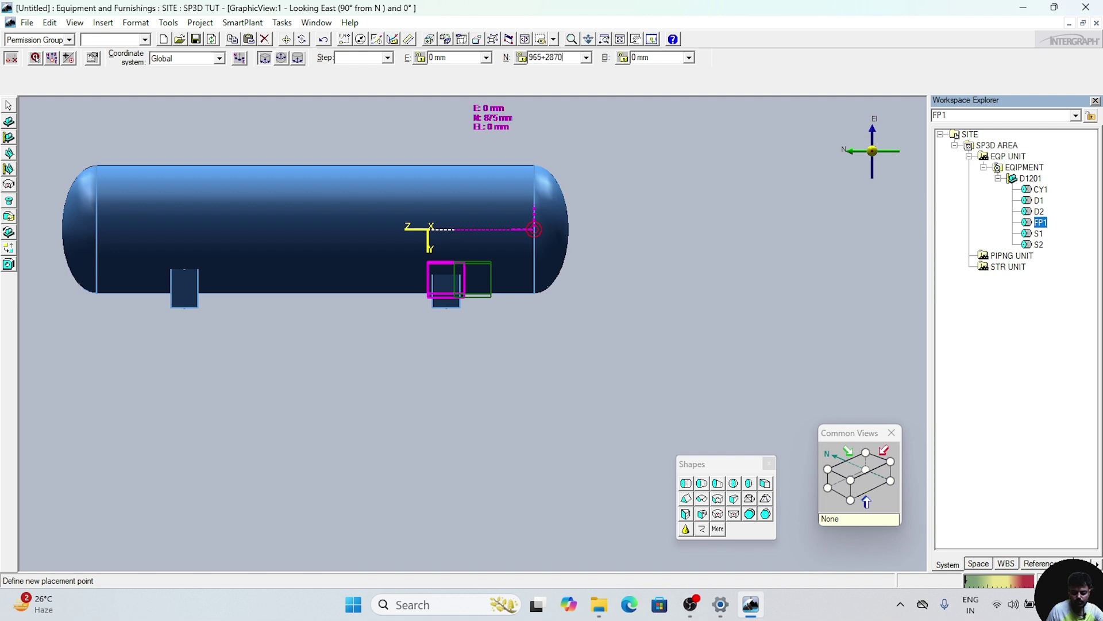
text(+200)
key(Return)
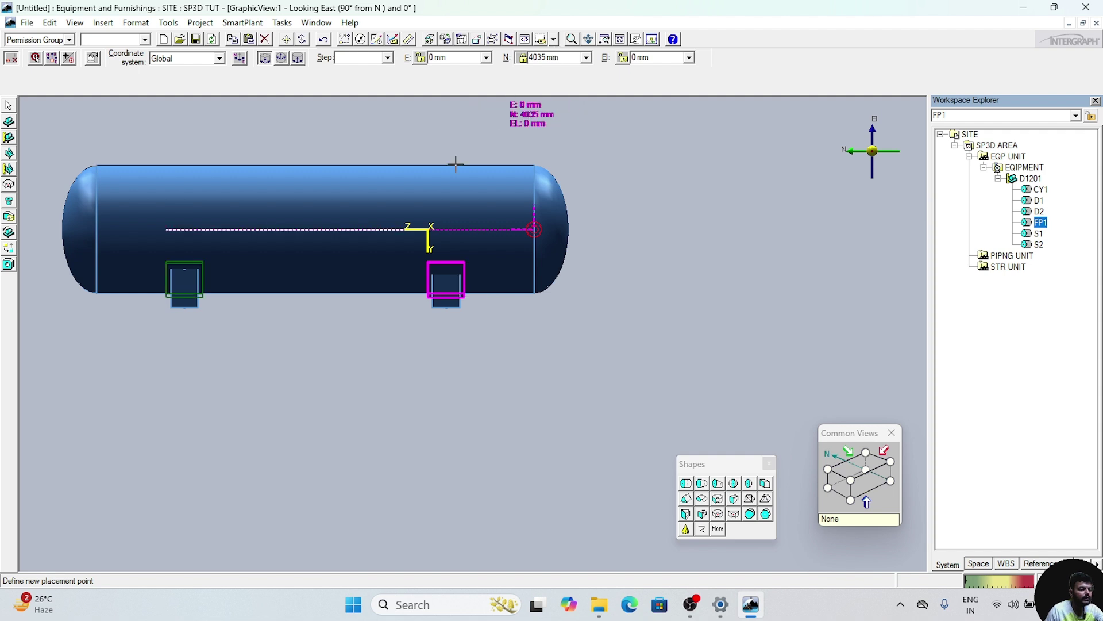
scroll(209, 214, up, 2)
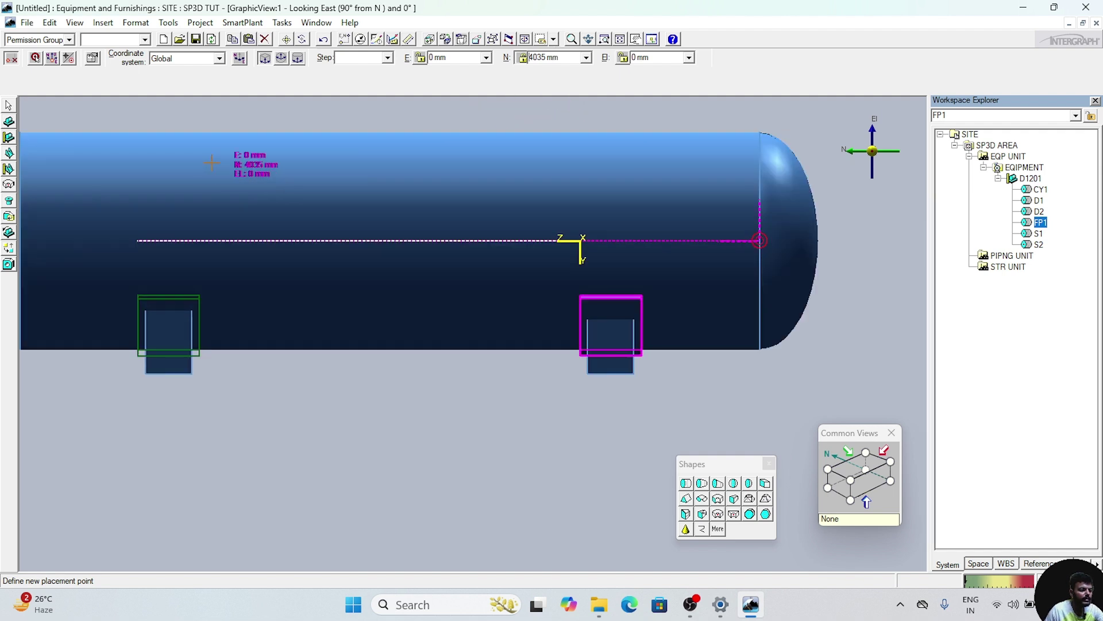
click(362, 403)
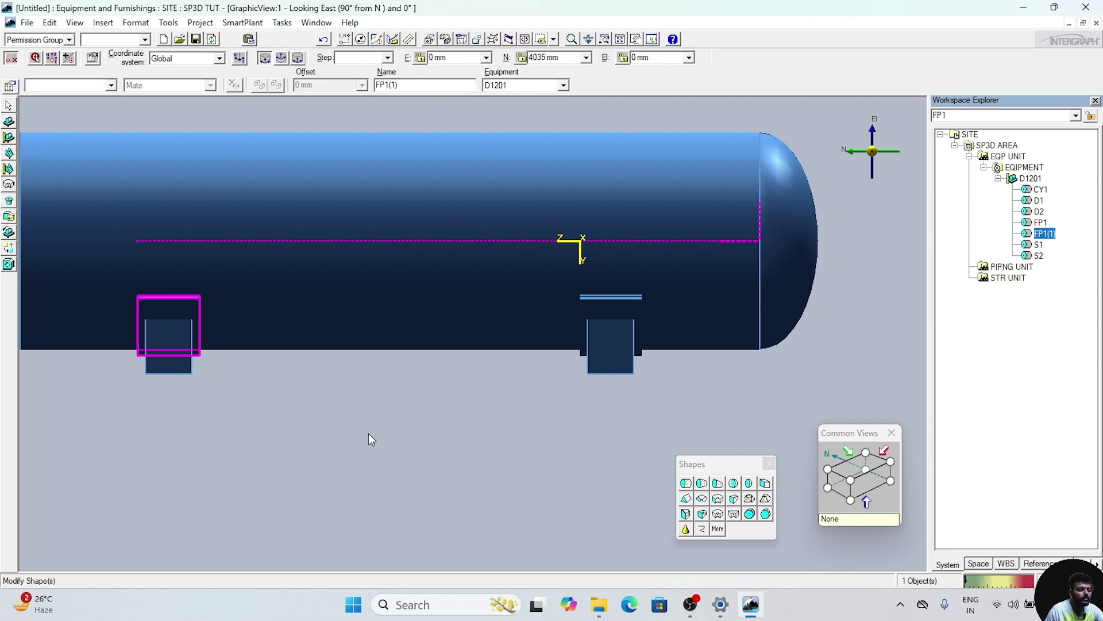
middle_drag(370, 436, 480, 442)
key(Escape)
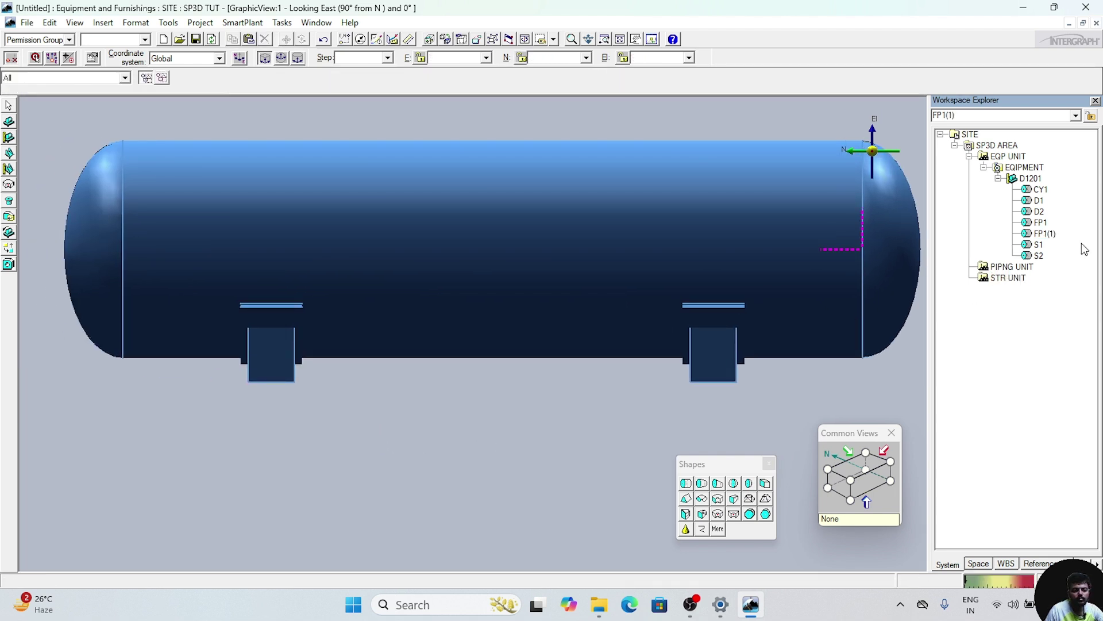
Rename the pasted shape FP1(1) as FP2 in its properties.
click(1052, 234)
right_click(1053, 234)
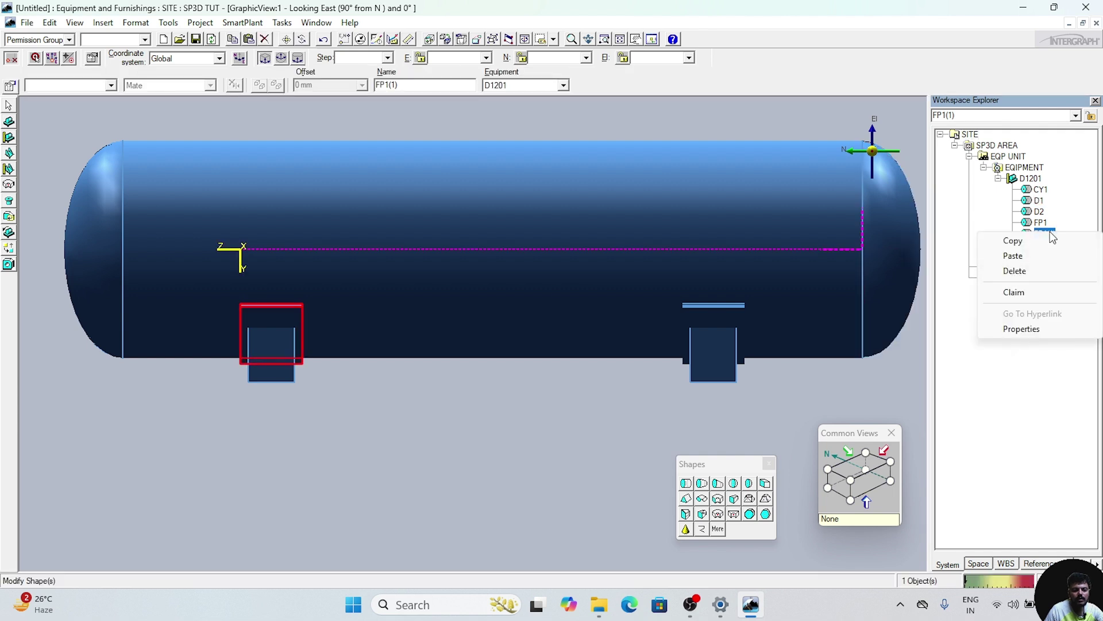
click(1021, 329)
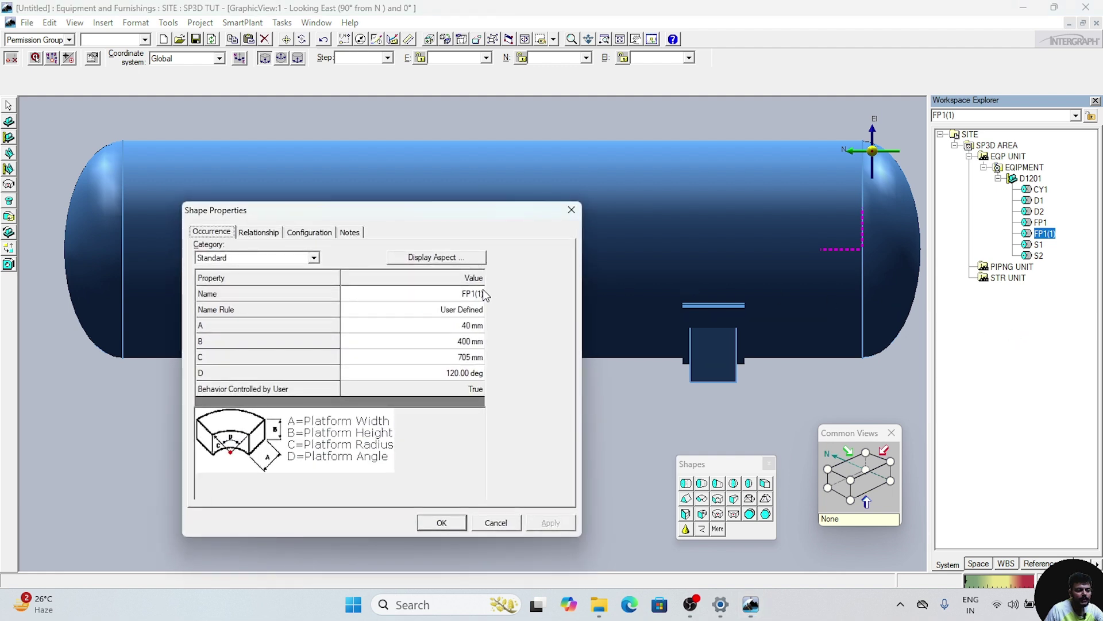
click(482, 294)
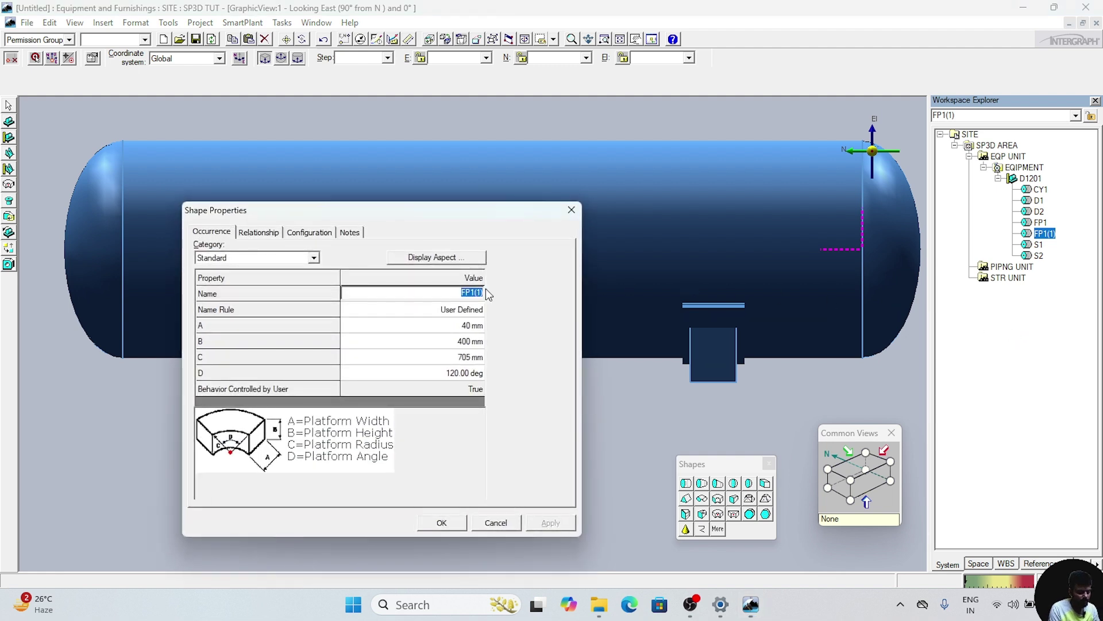
text(FP2)
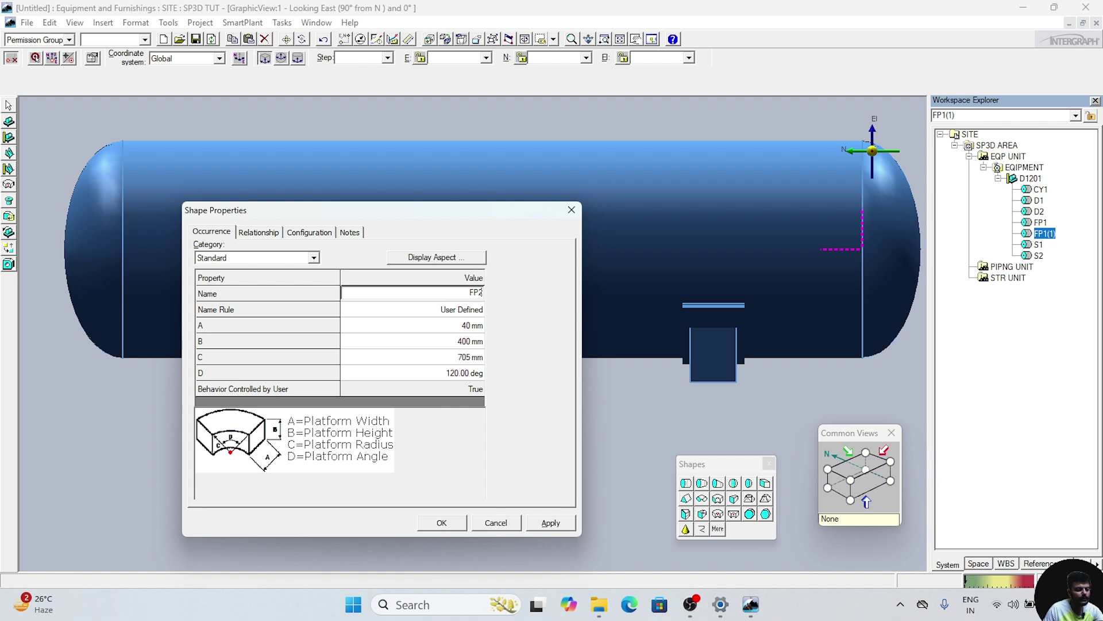
click(442, 522)
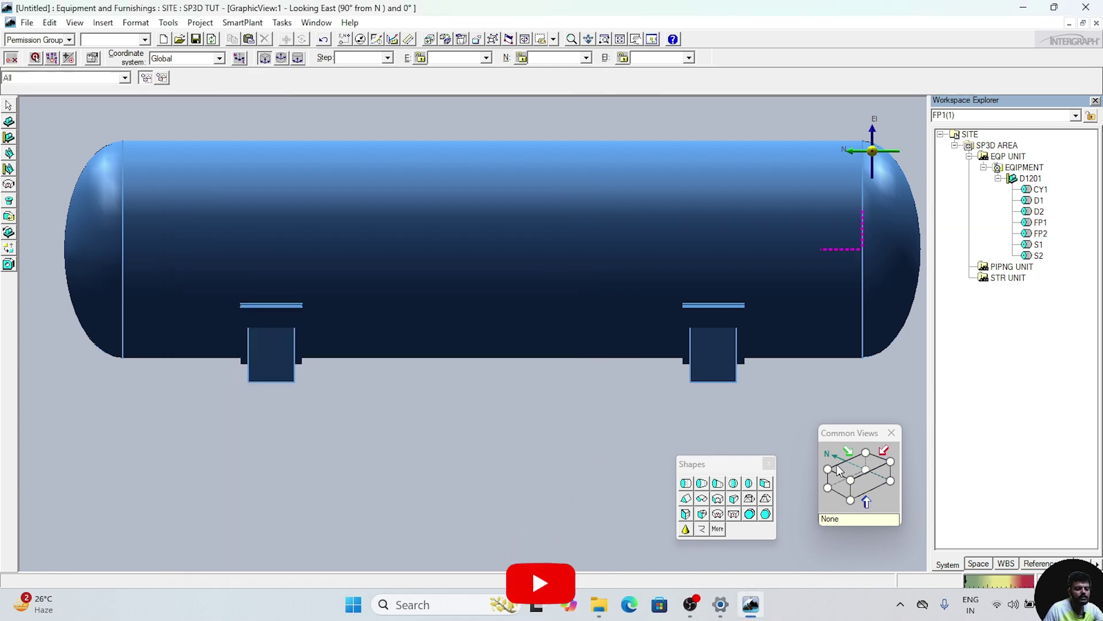
Examine the vessel and both saddle pads in an isometric view looking northeast and down.
click(845, 487)
scroll(670, 434, down, 3)
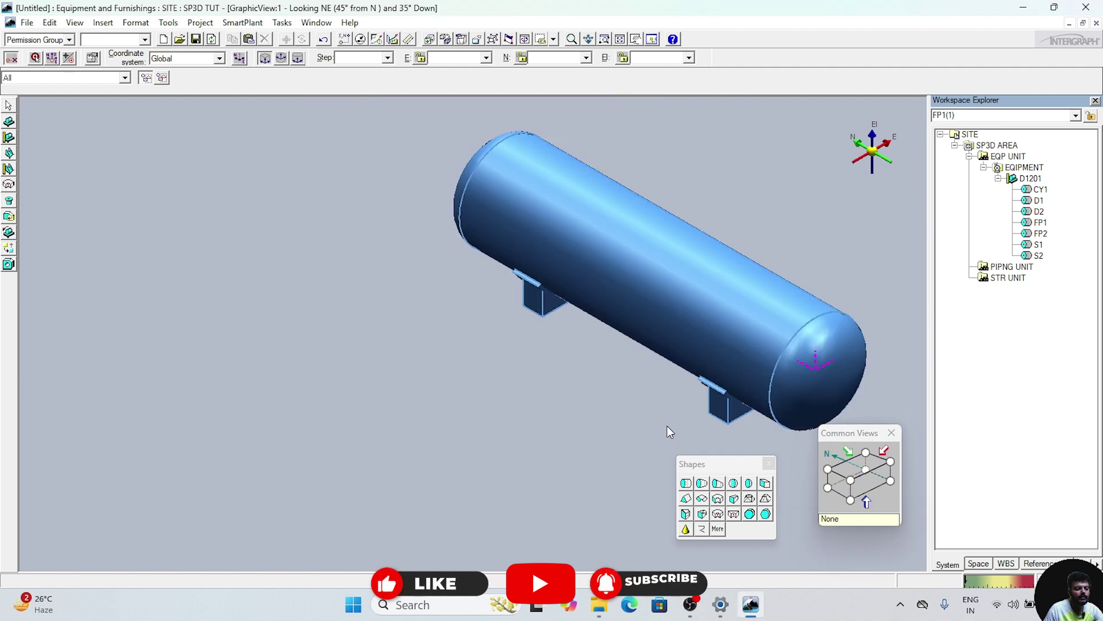
middle_drag(668, 431, 485, 401)
scroll(586, 374, up, 5)
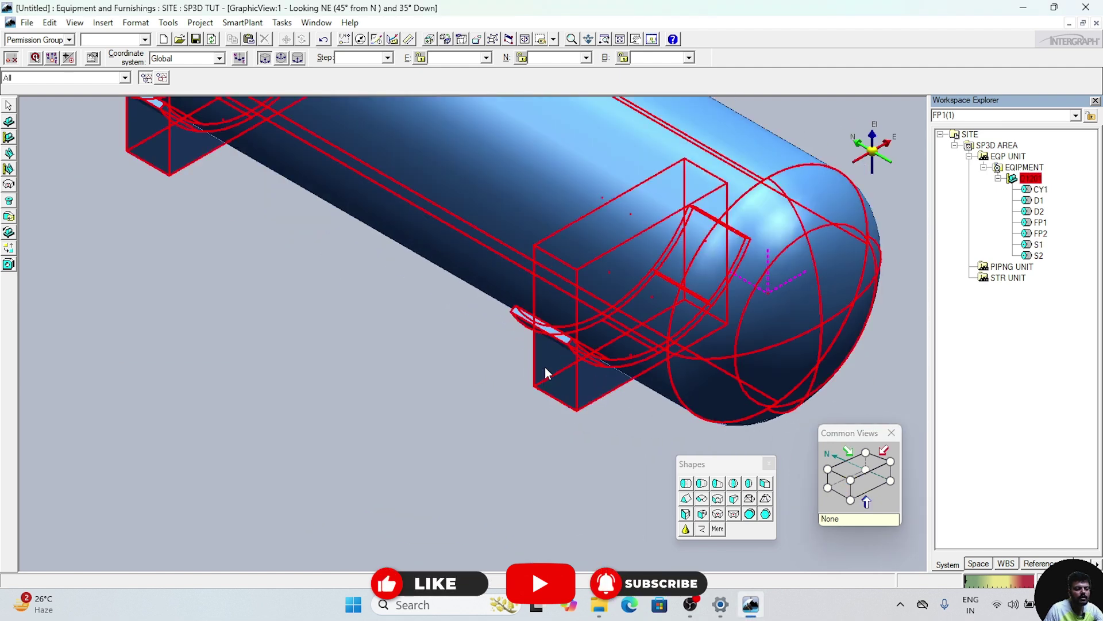
scroll(287, 426, down, 3)
scroll(286, 421, down, 3)
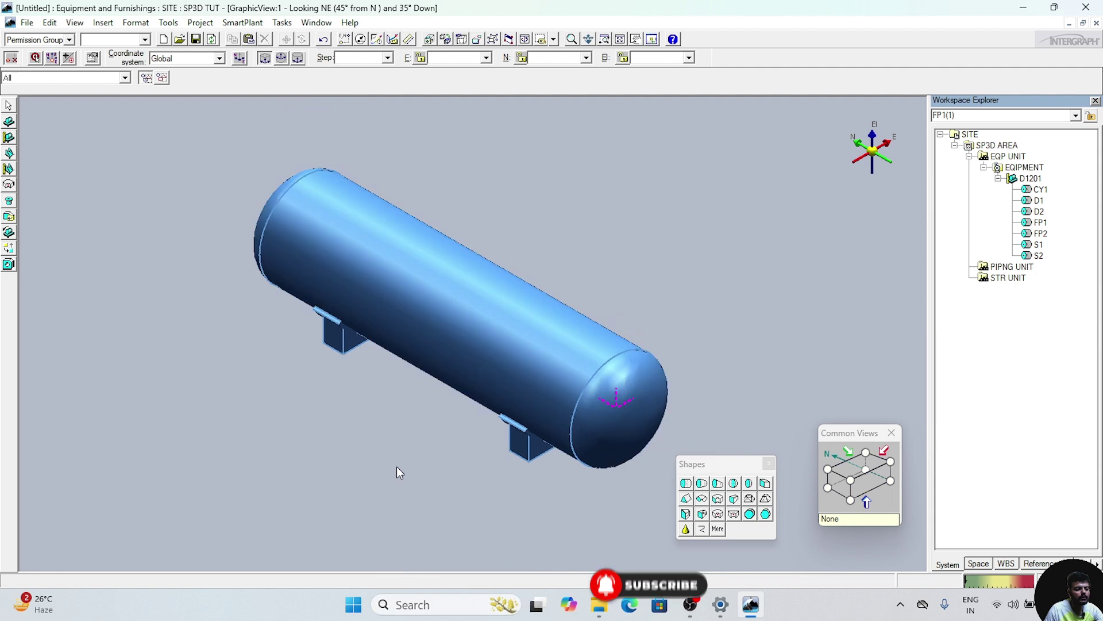
scroll(721, 378, down, 2)
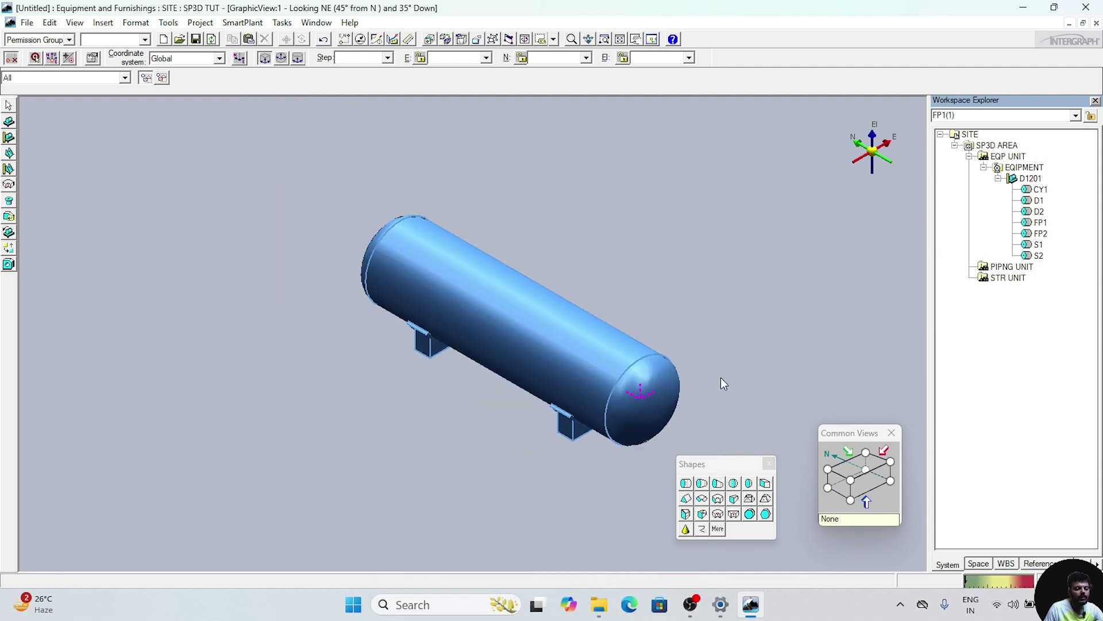
scroll(733, 371, up, 3)
scroll(732, 371, down, 1)
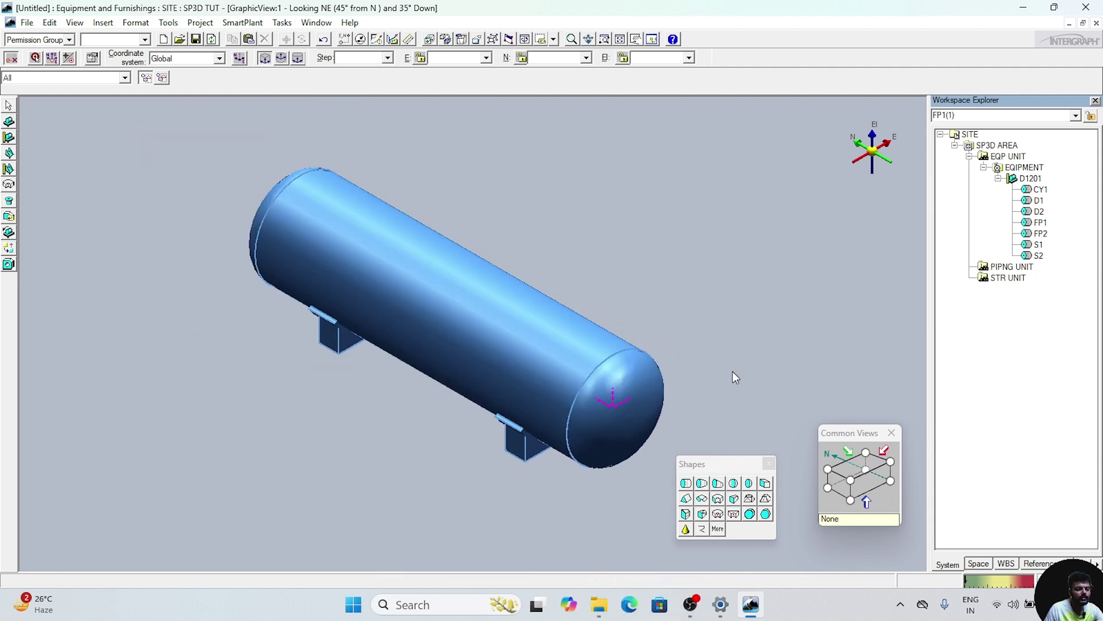
middle_drag(733, 371, 743, 347)
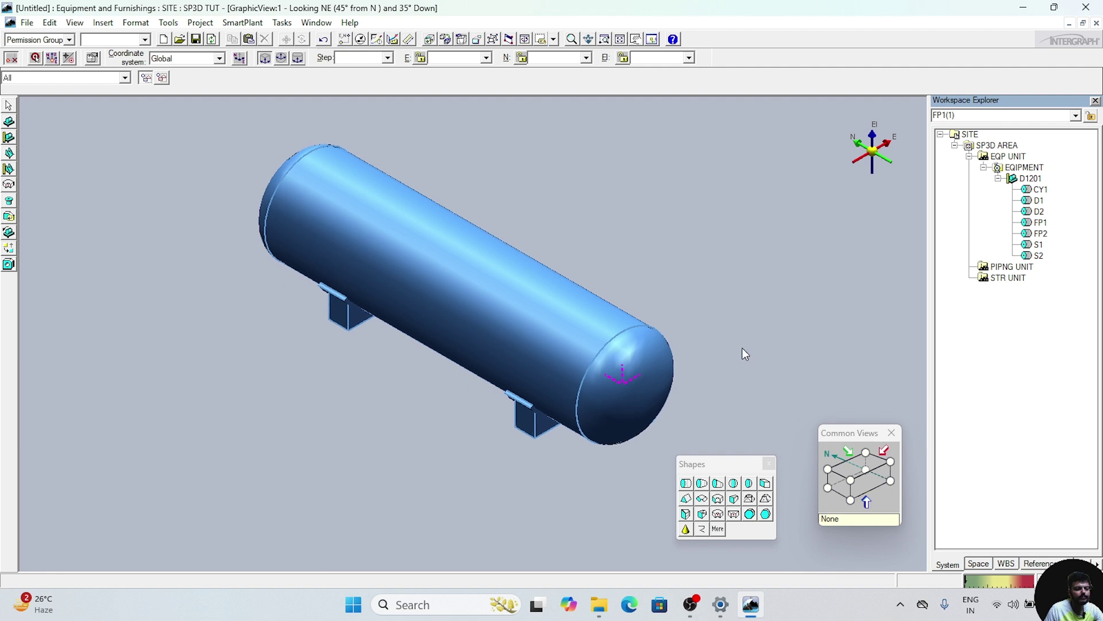